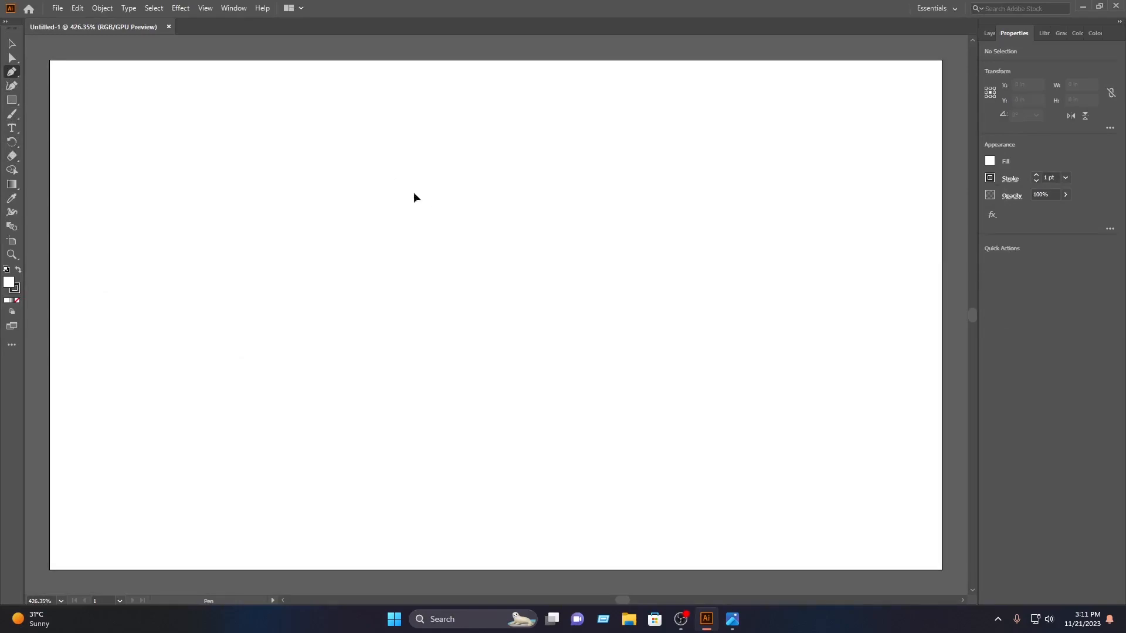
- Draw a closed S-curved swoosh with pointed ends using the Pen tool, about 2.25 in wide and 0.92 in high
left_click_drag(626, 289, 893, 136)
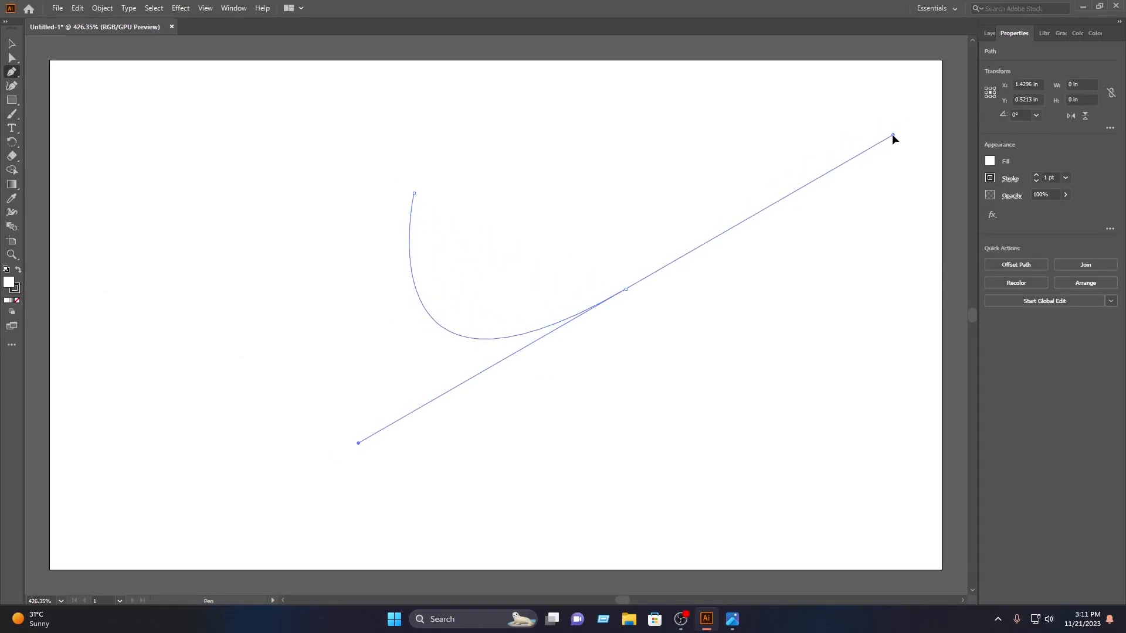
left_click_drag(893, 137, 879, 140)
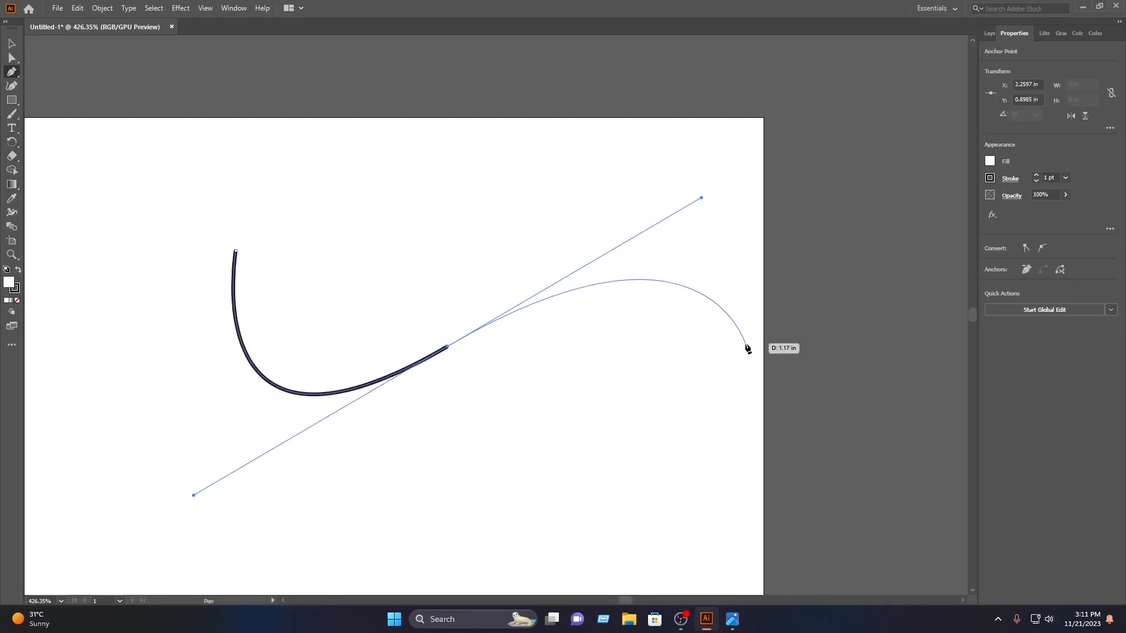
left_click_drag(744, 345, 759, 382)
left_click(744, 346)
left_click_drag(457, 407, 312, 573)
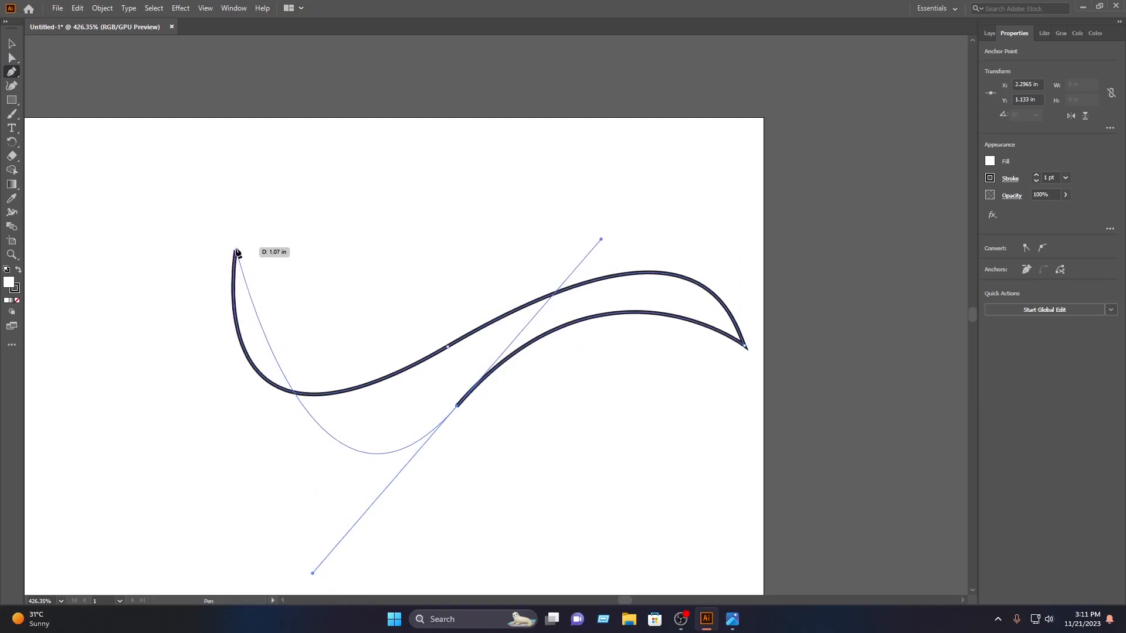
left_click_drag(236, 252, 423, 47)
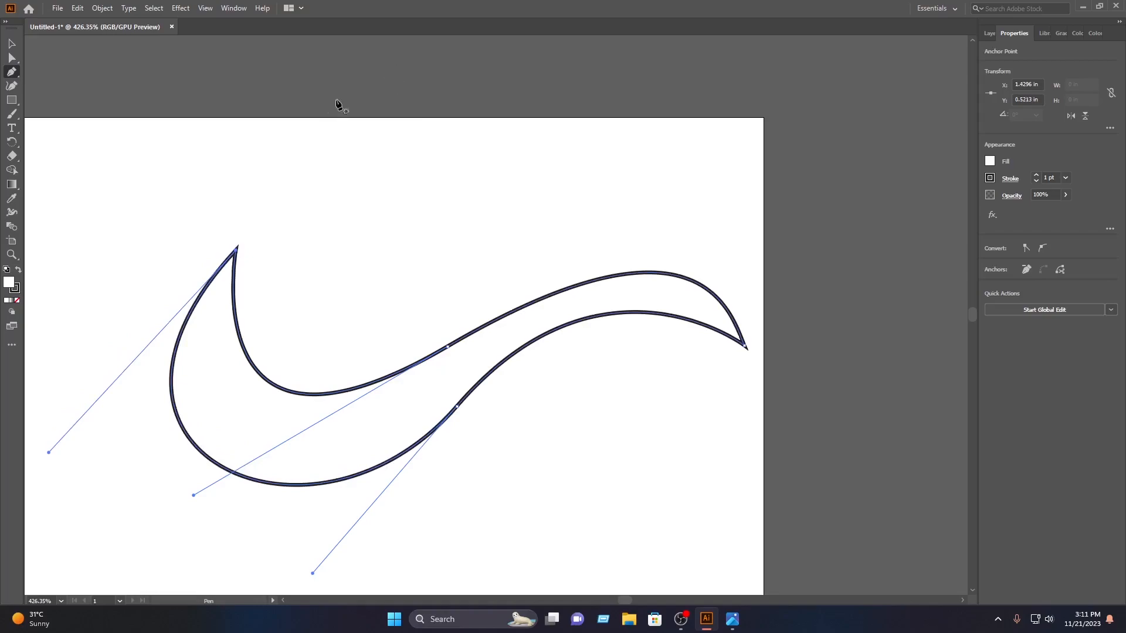
- Fill the swoosh shape with solid green
left_click(13, 45)
key("space")
left_click_drag(456, 319, 518, 288)
left_click(564, 176)
left_click(572, 300)
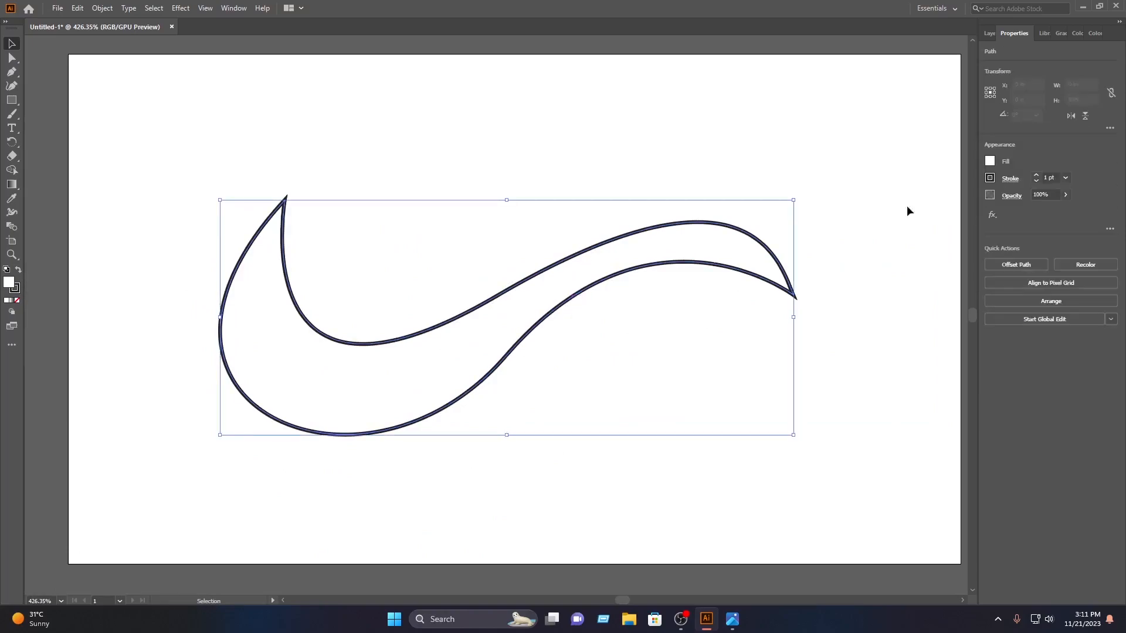
left_click(989, 164)
left_click(912, 203)
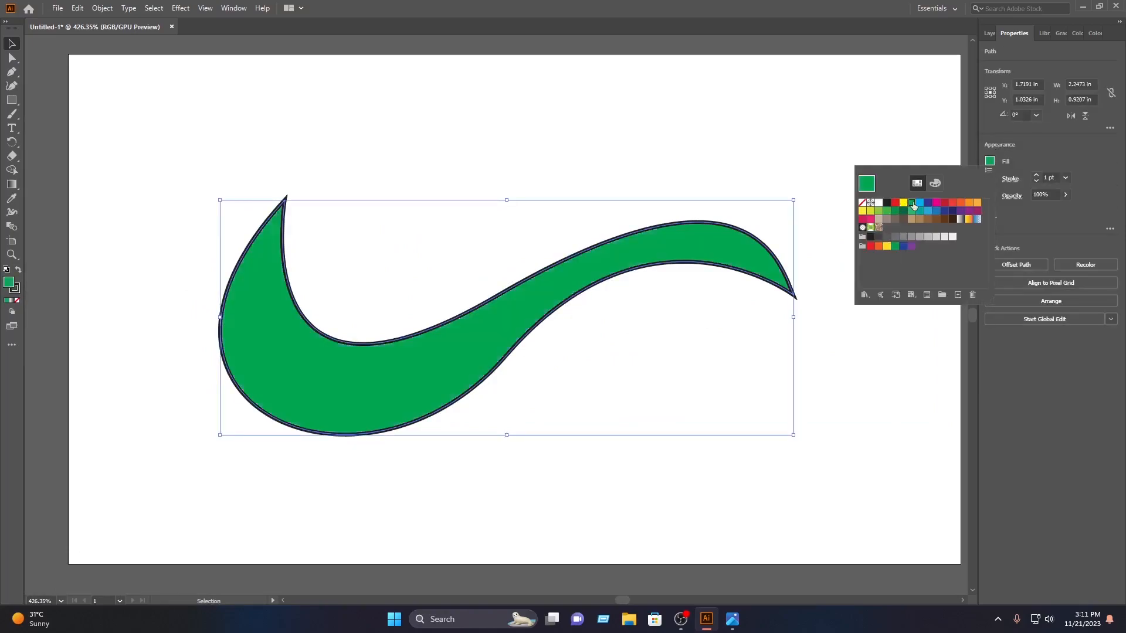
left_click(1003, 167)
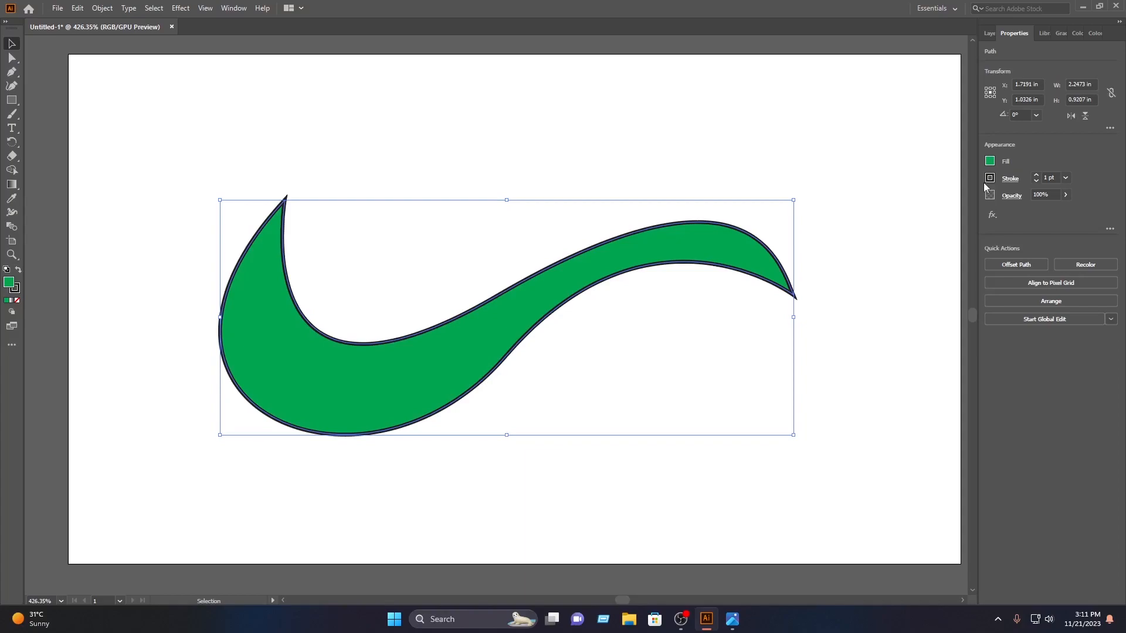
- Remove the stroke from the green swoosh by setting it to None
left_click(991, 184)
left_click(862, 221)
left_click(753, 179)
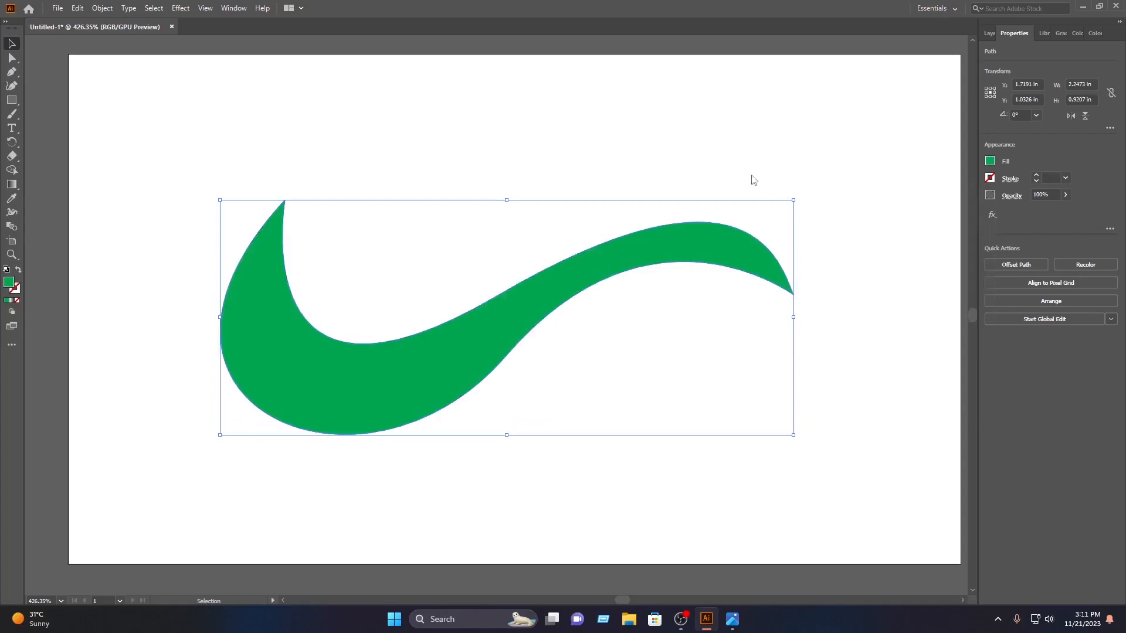
left_click(222, 57)
- Duplicate the green swoosh slightly right and down, and fill the copy with dark blue
left_click(290, 339)
left_click_drag(287, 344, 374, 365)
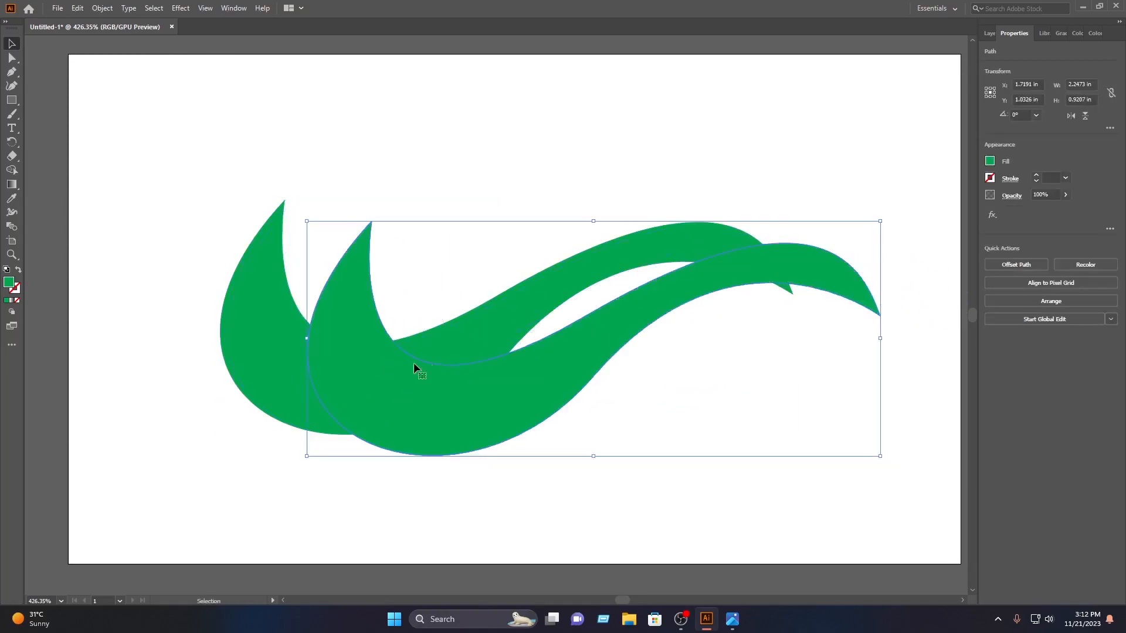
left_click(989, 162)
left_click(927, 202)
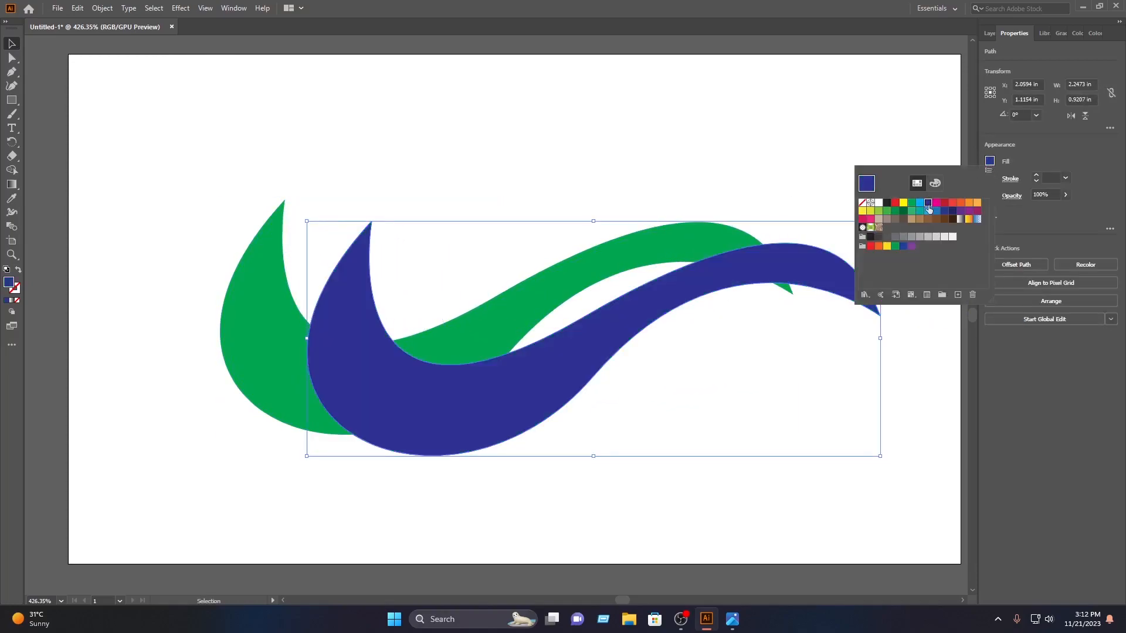
- Flip the blue copy horizontally, stretch it to about 2.48 in wide, and cross it over the green swoosh to form an infinity shape
left_click(549, 321)
left_click_drag(308, 341, 732, 354)
key("space")
left_click_drag(490, 394, 723, 406)
left_click_drag(887, 409, 220, 381)
key("space")
left_click_drag(182, 447, 585, 404)
left_click(590, 350)
left_click_drag(590, 350, 593, 339)
left_click_drag(674, 314, 656, 330)
left_click(610, 440)
left_click_drag(489, 456, 549, 488)
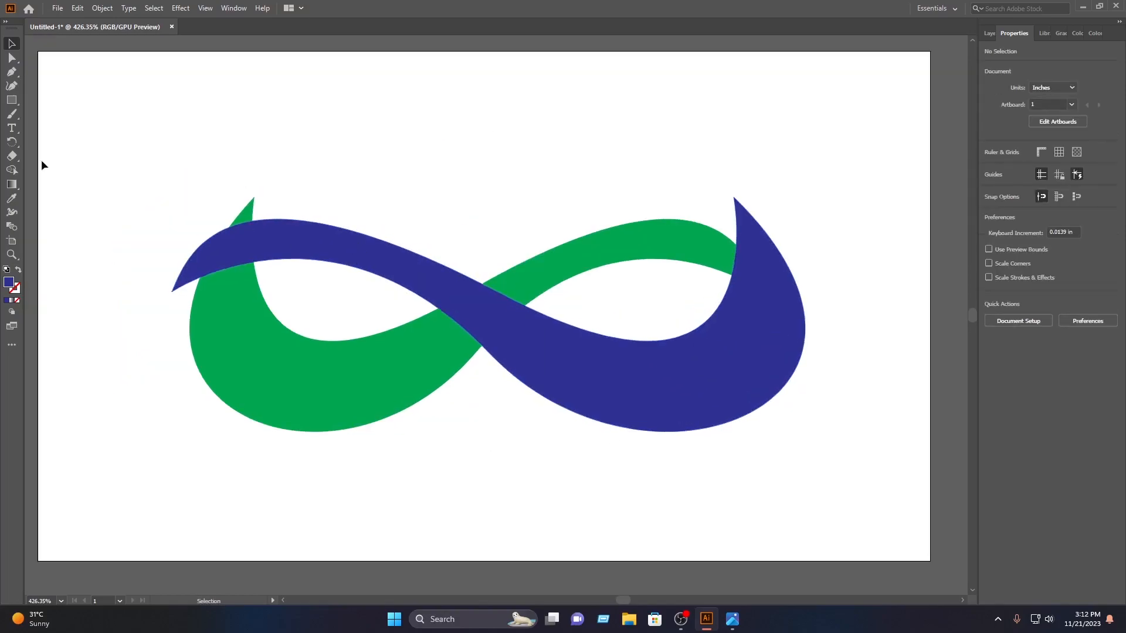
- Draw a closed, curved arch band with the Pen tool, bridging the upper curves of the blue and green swooshes
left_click(12, 71)
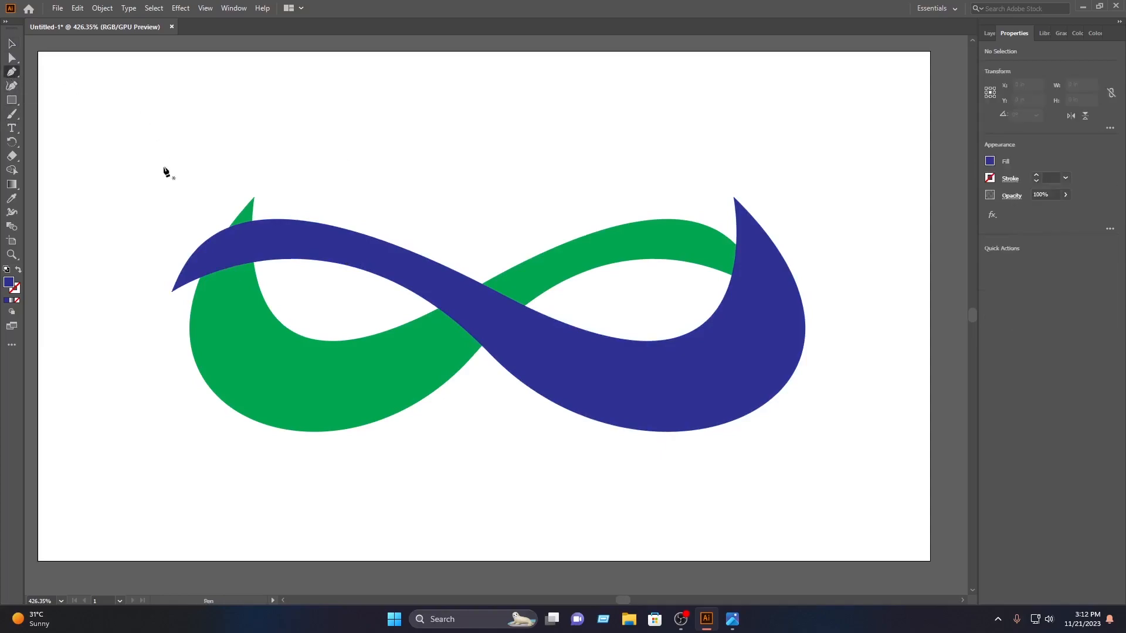
left_click(350, 246)
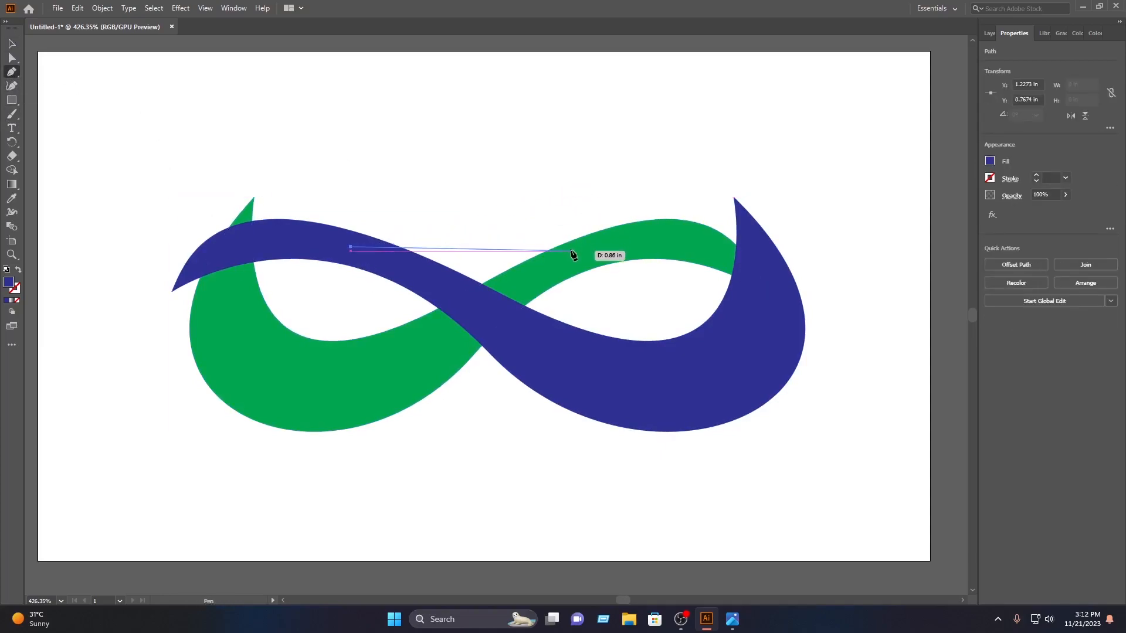
left_click_drag(572, 252, 680, 425)
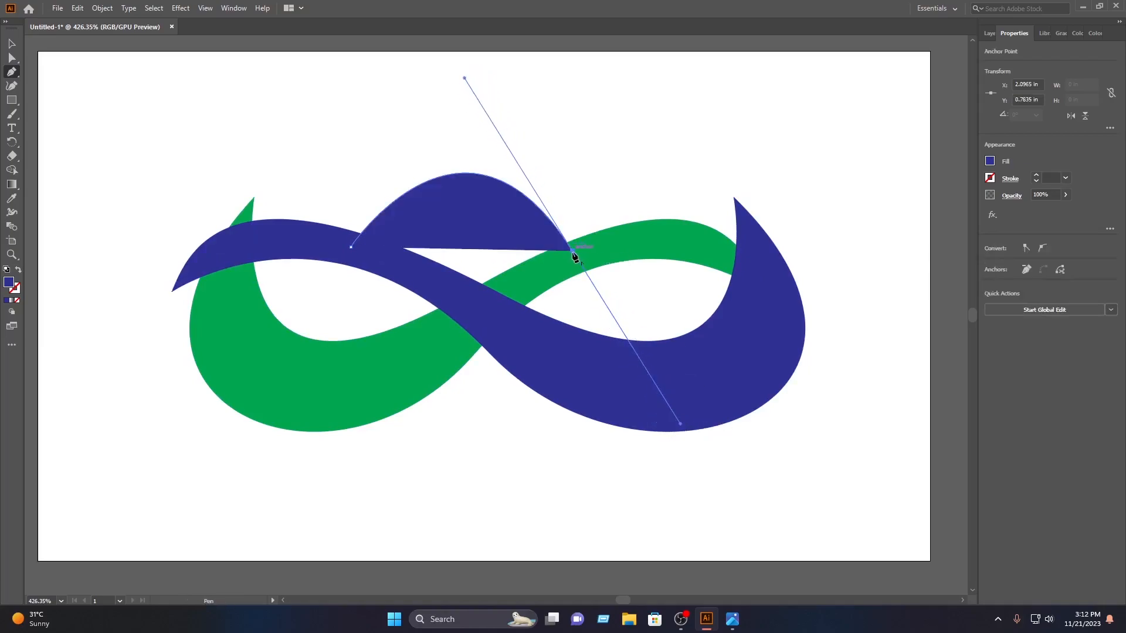
left_click_drag(573, 252, 597, 252)
left_click(598, 247)
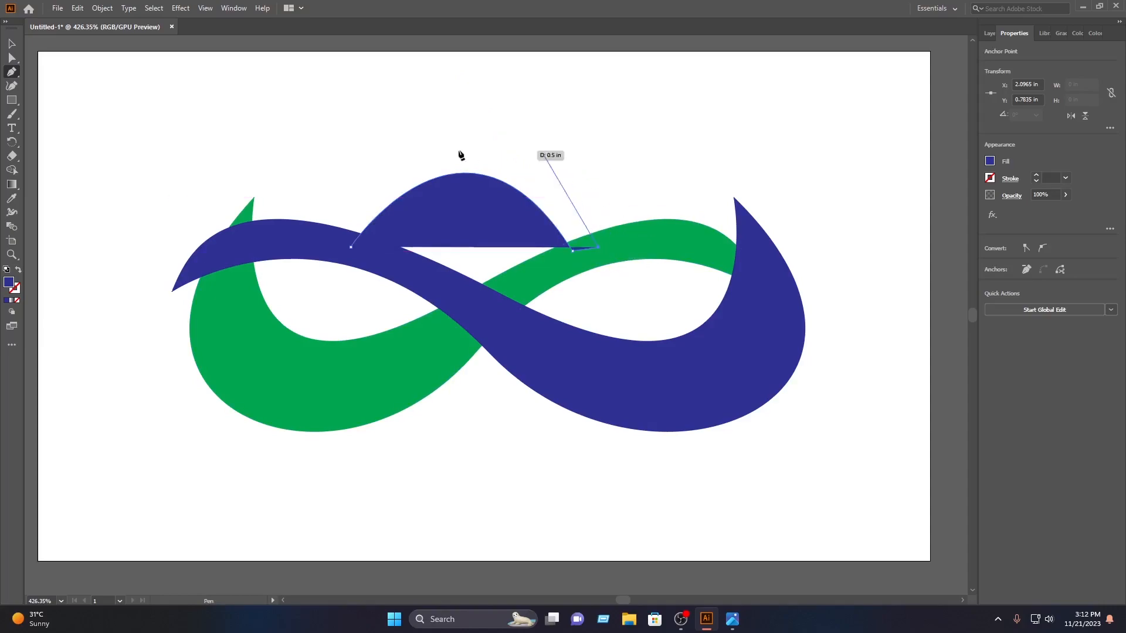
left_click_drag(322, 249, 150, 497)
left_click(322, 249)
left_click(351, 247)
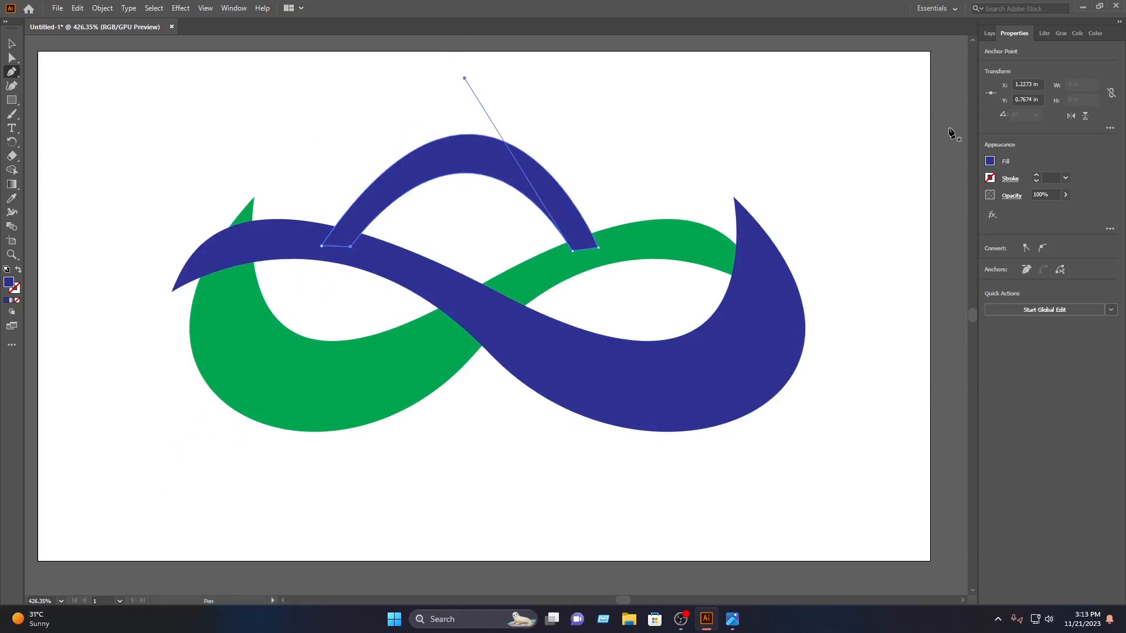
- Fill the arch band with dark red and send it behind both swooshes
left_click(990, 161)
left_click(948, 203)
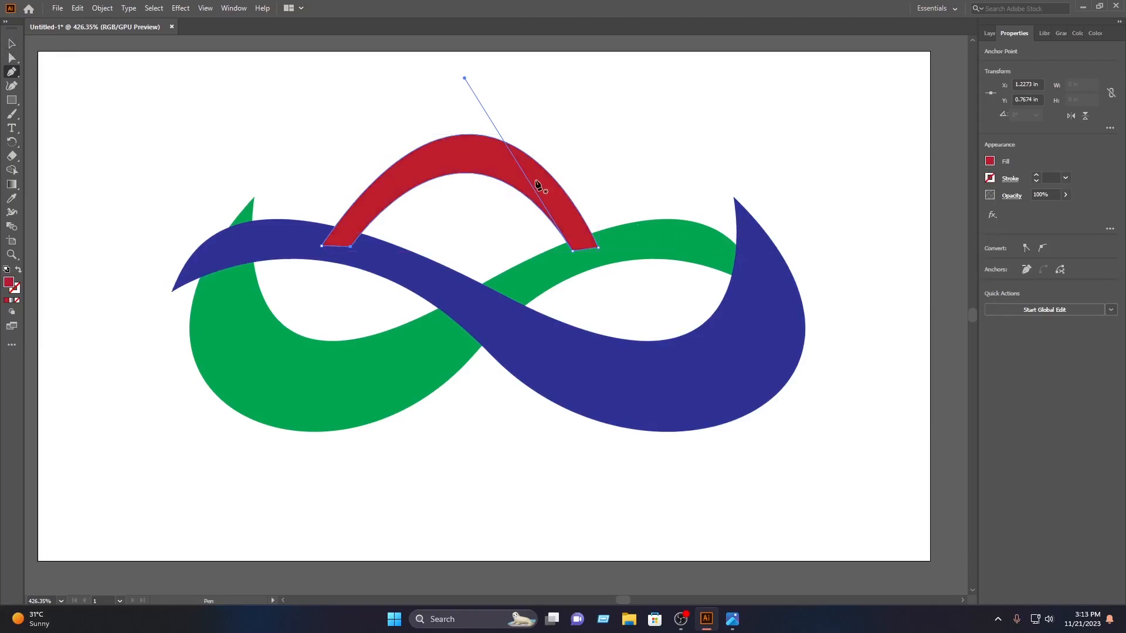
left_click(11, 43)
right_click(527, 172)
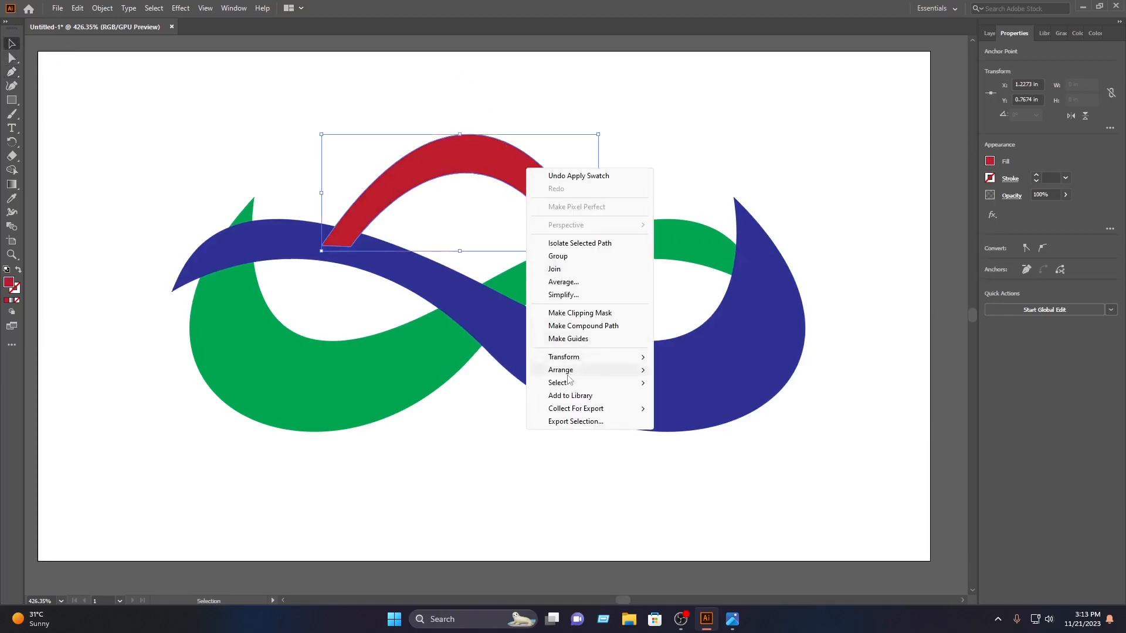
mouse_move(566, 375)
left_click(719, 409)
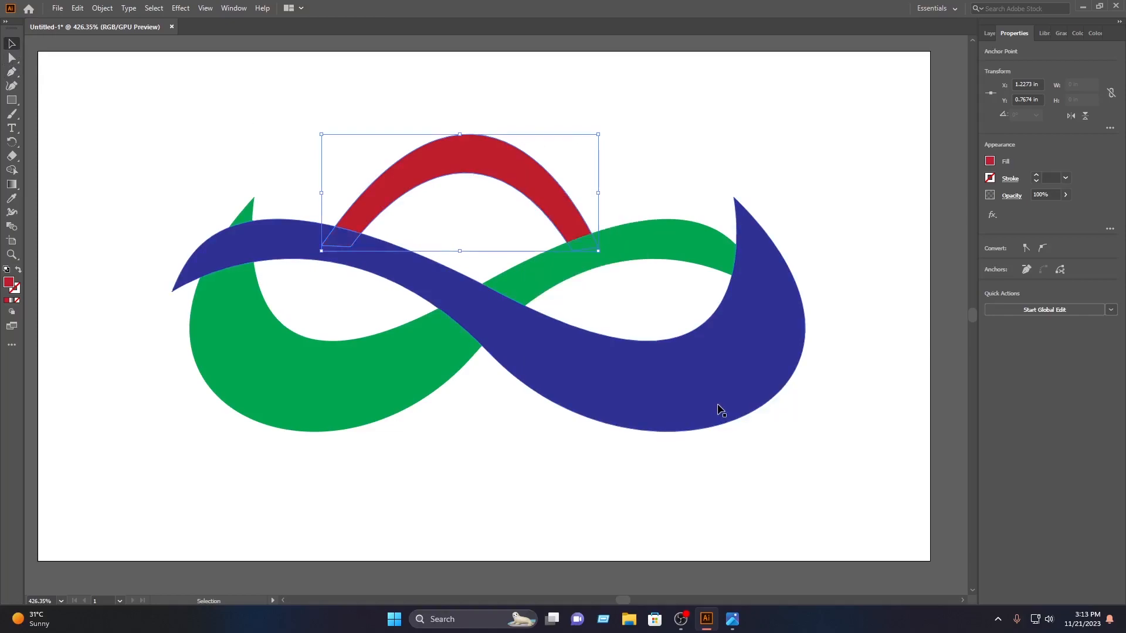
left_click(192, 68)
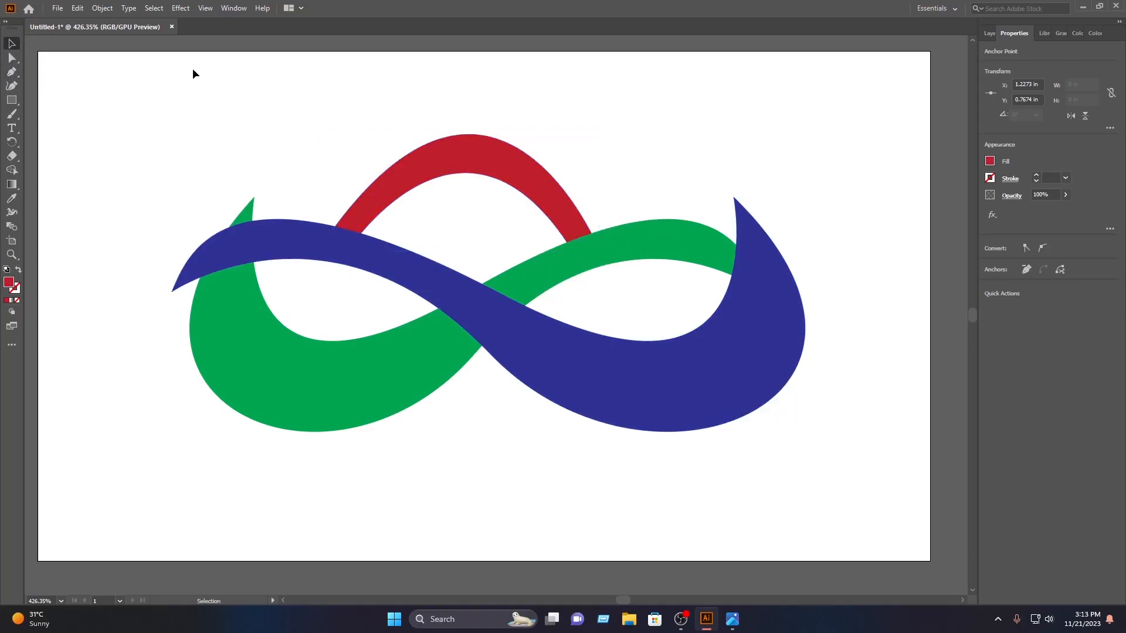
- Apply a linear gradient to the blue swoosh, shift its black right stop inward, and recolor that stop dark blue
left_click(691, 387)
left_click(13, 185)
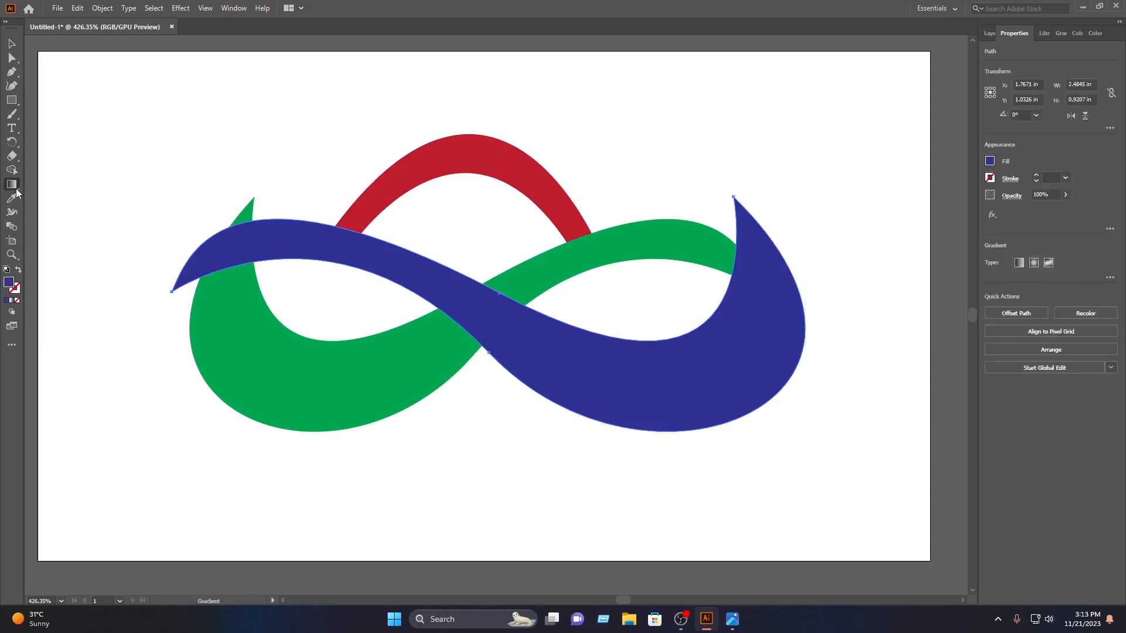
left_click(486, 295)
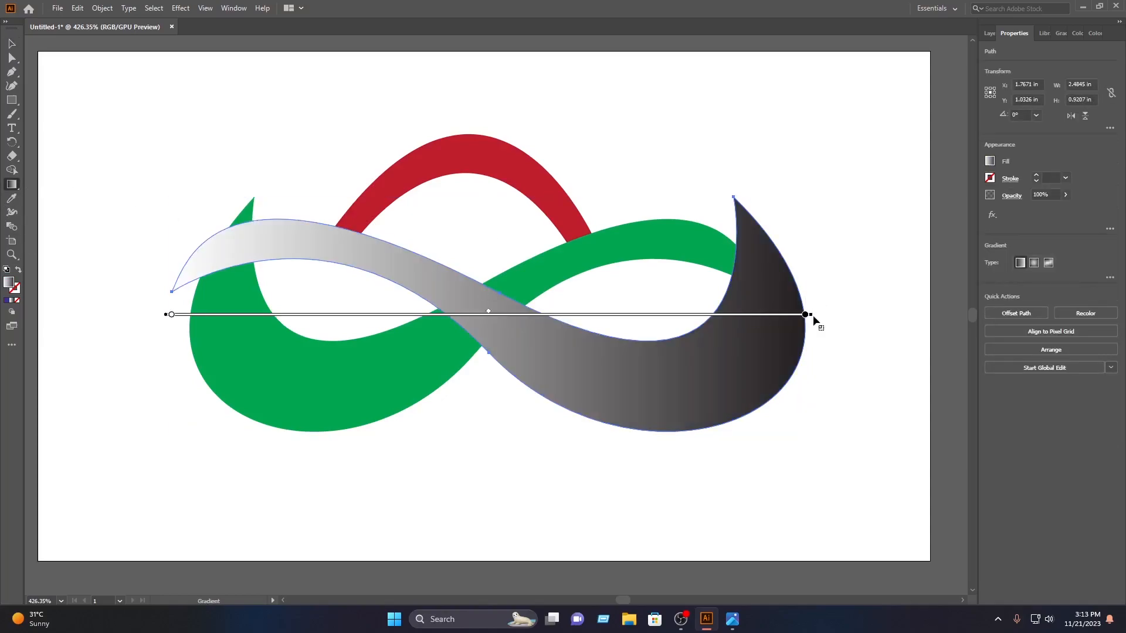
left_click_drag(805, 315, 731, 338)
left_click(990, 162)
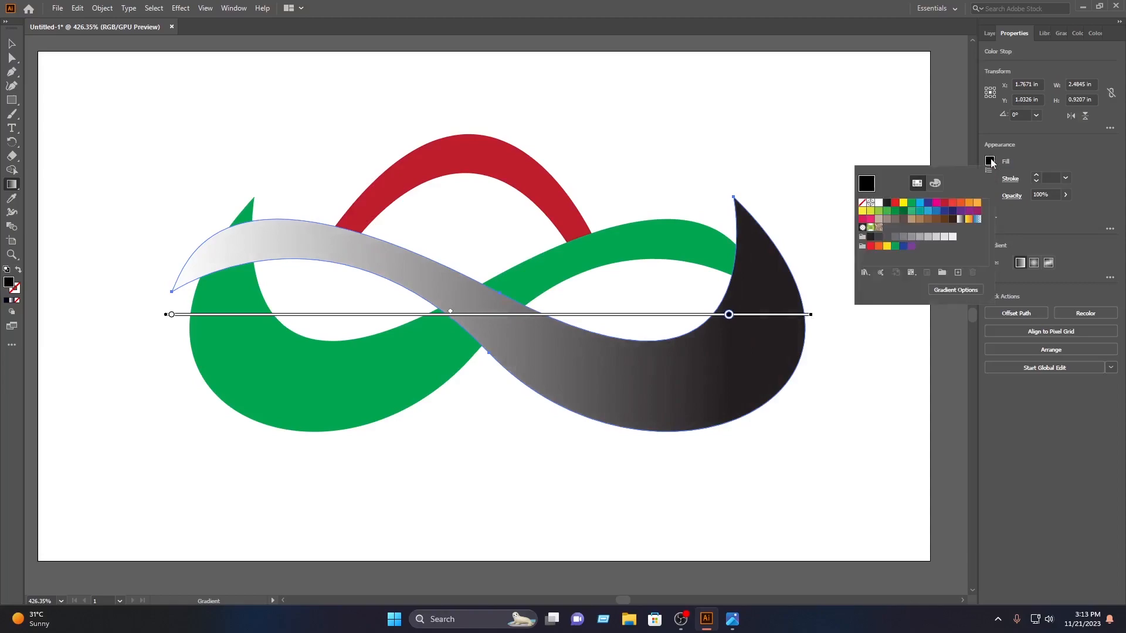
left_click(928, 203)
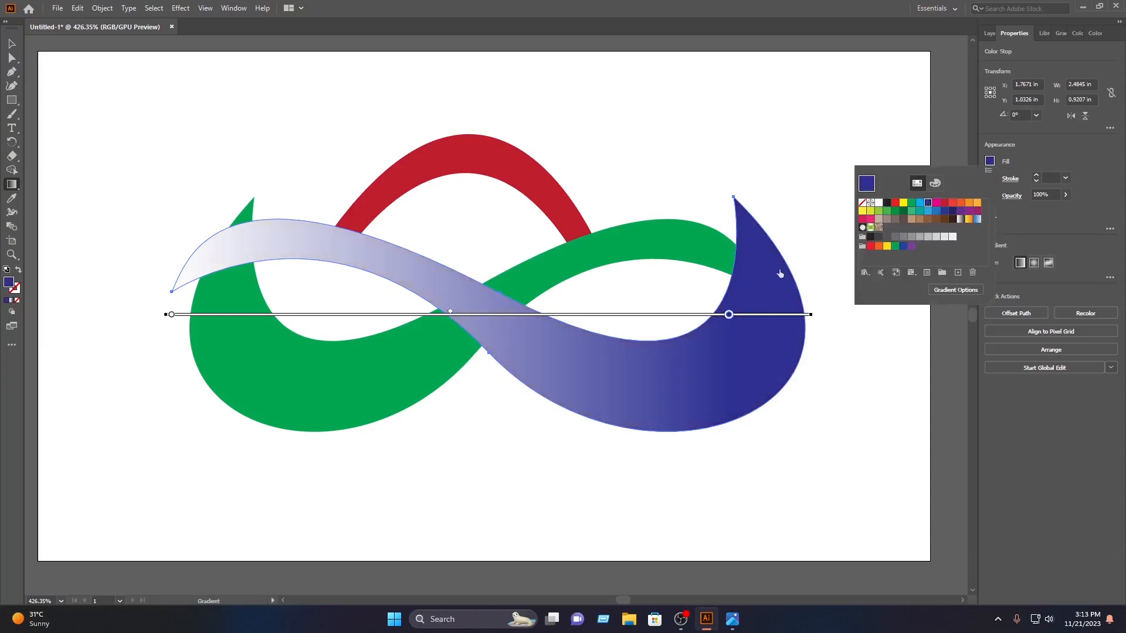
- Set the left gradient stop of the same swoosh to light blue and move both color stops further inward
left_click(171, 315)
left_click(171, 315)
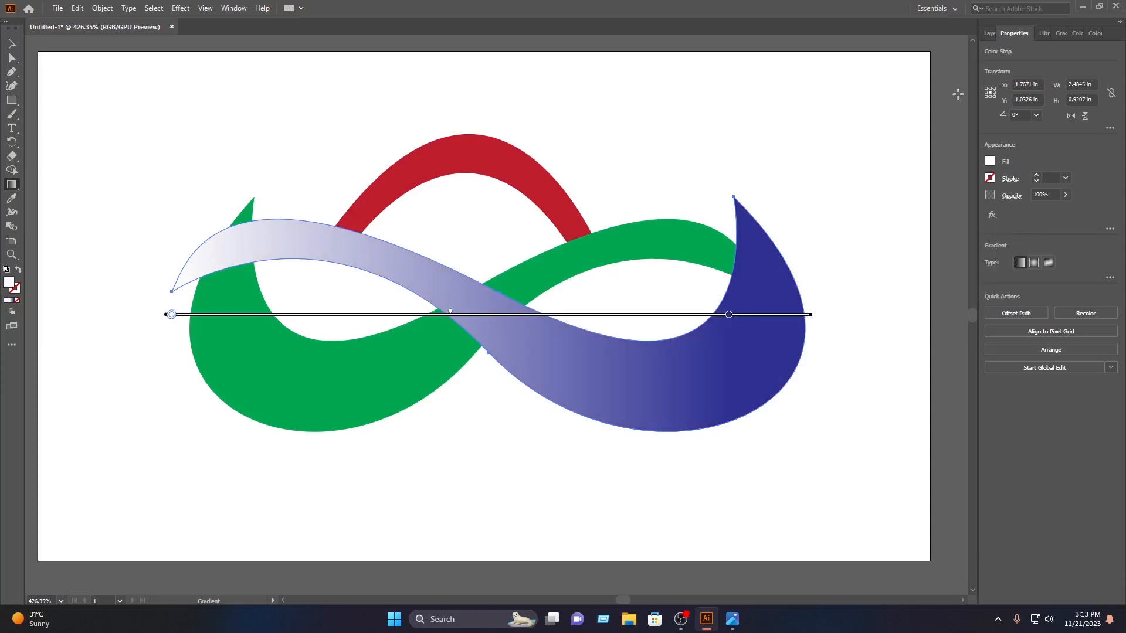
left_click(989, 162)
left_click(921, 203)
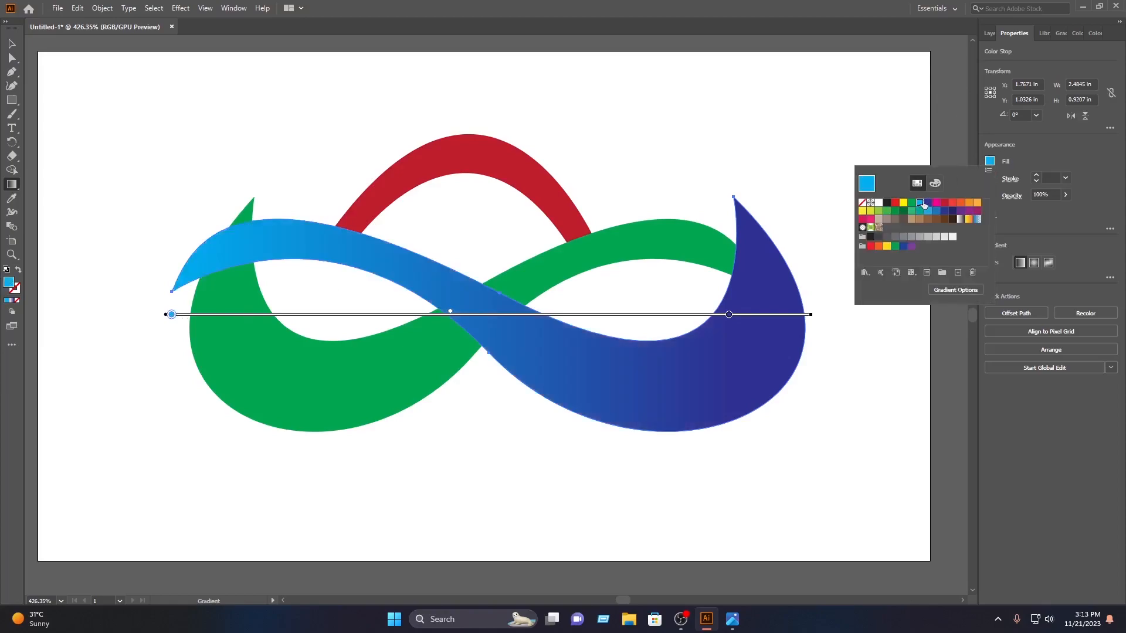
left_click(172, 316)
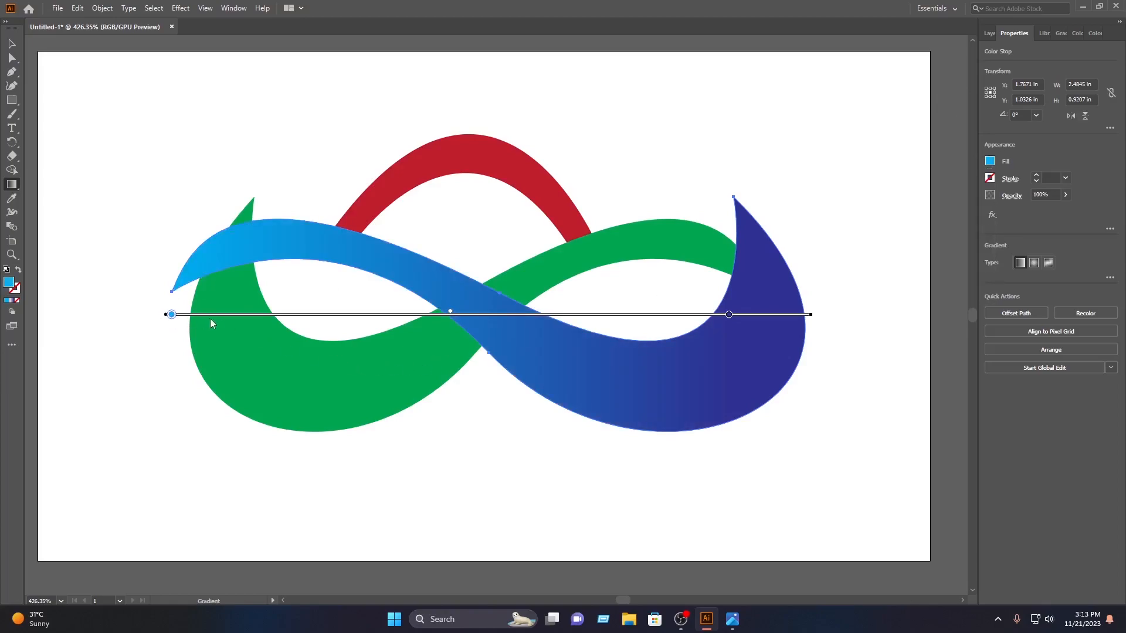
left_click_drag(171, 315, 311, 315)
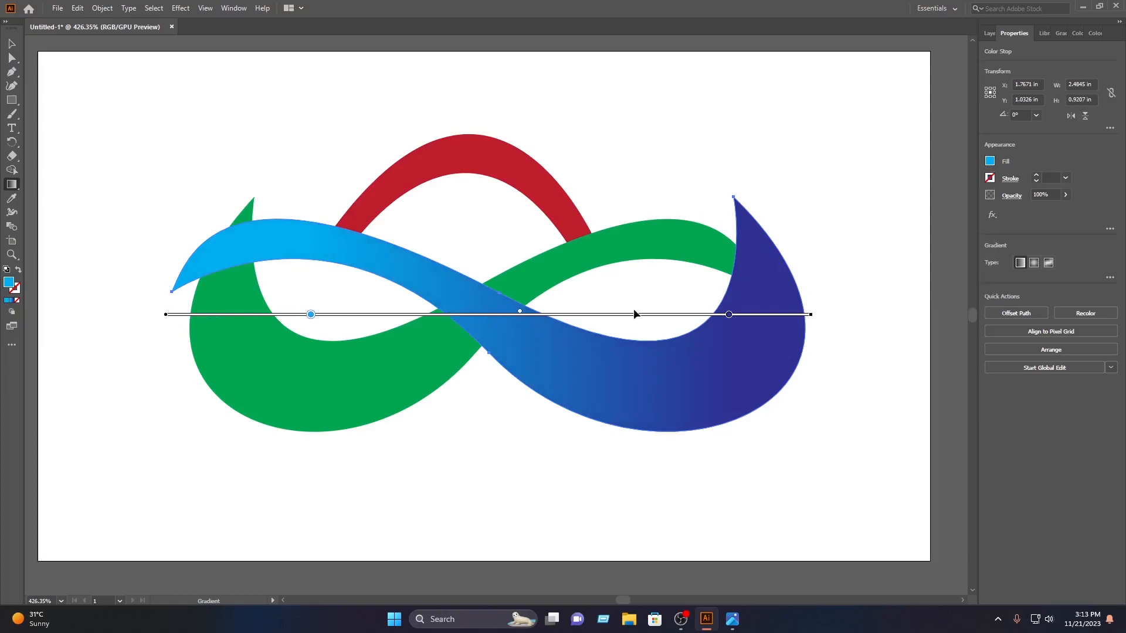
left_click_drag(730, 316, 687, 317)
- Apply a linear gradient to the green swoosh and set its right color stop to magenta
left_click(11, 43)
left_click(252, 144)
left_click(266, 364)
left_click(11, 185)
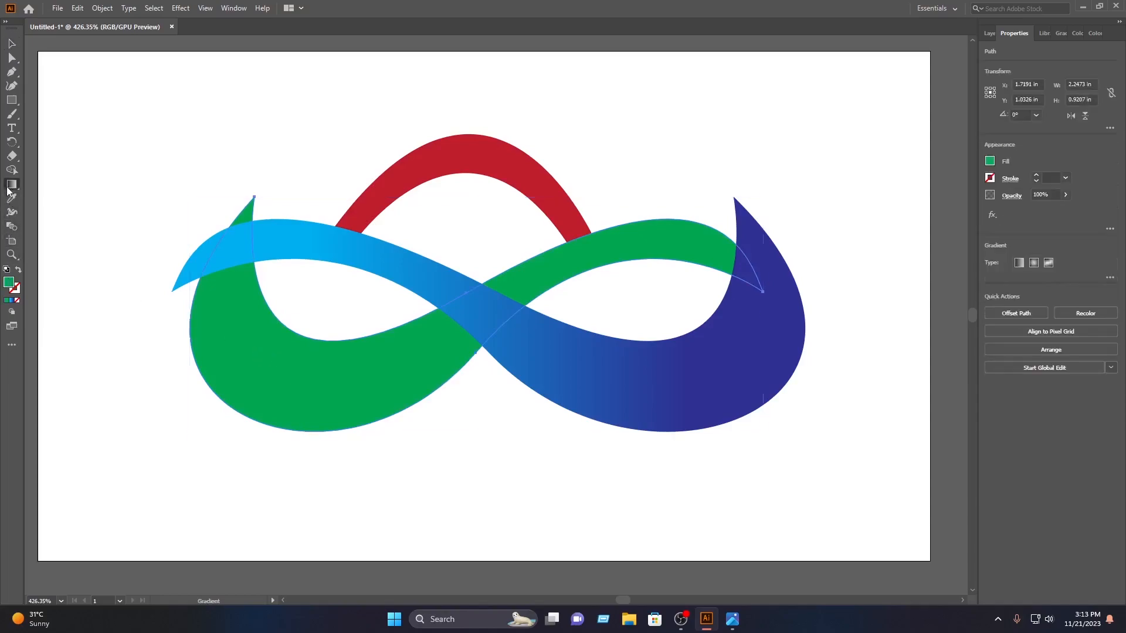
left_click(329, 367)
left_click(656, 315)
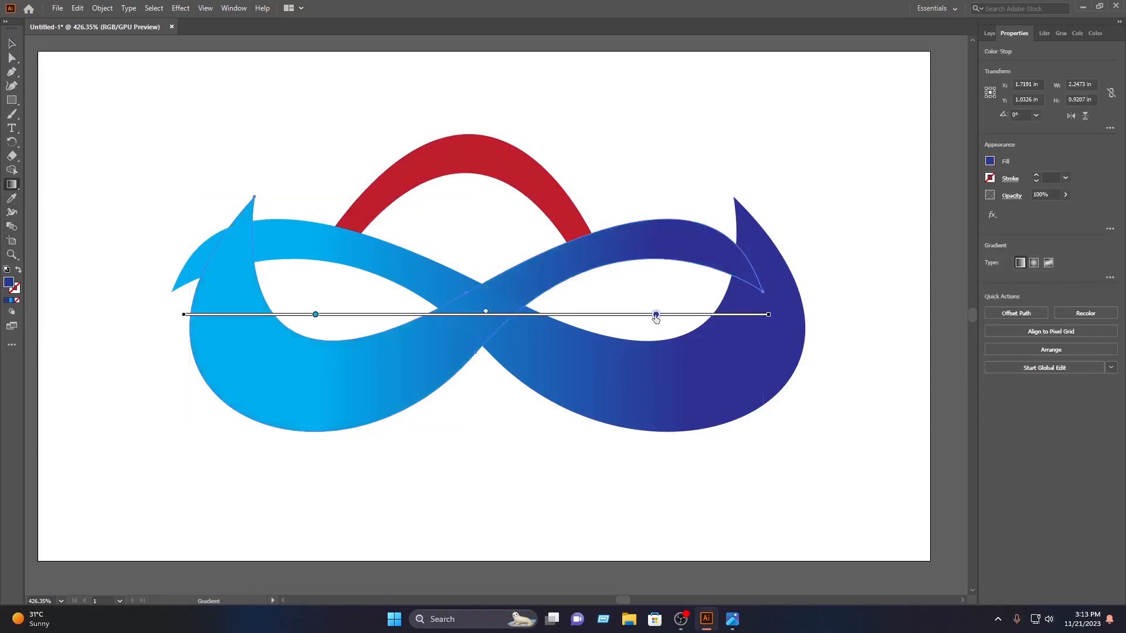
left_click(989, 161)
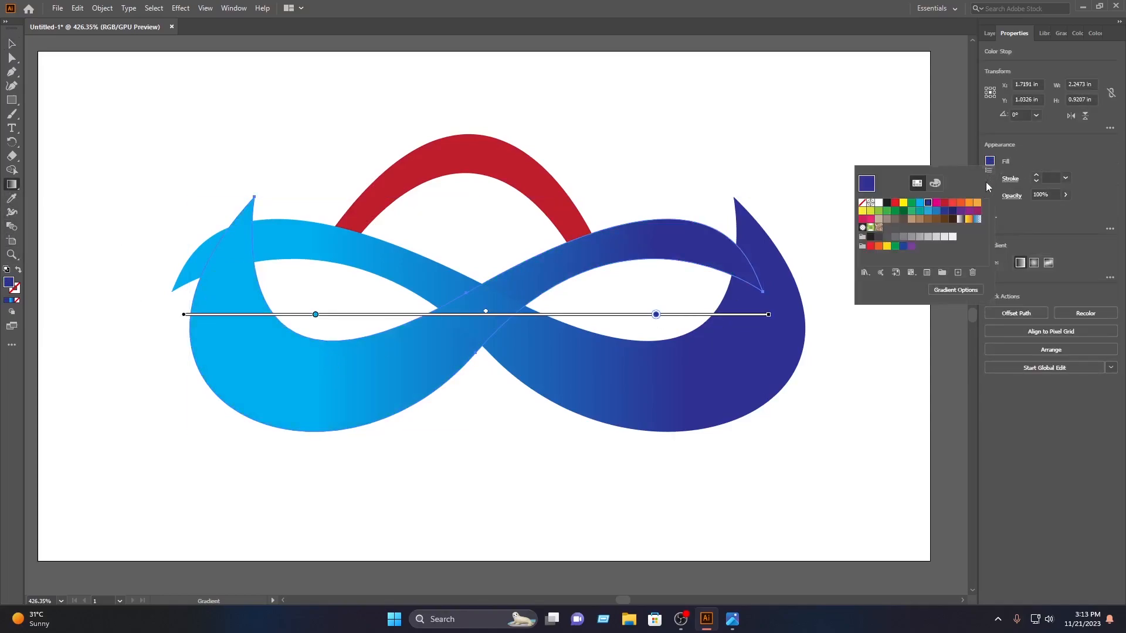
left_click(935, 204)
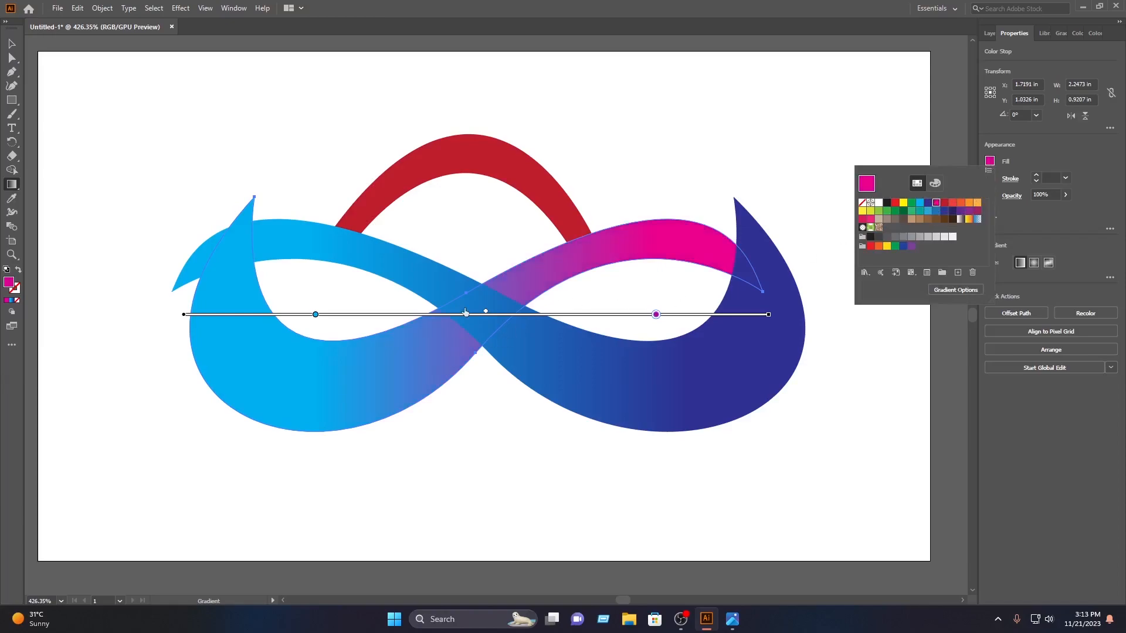
- Set the left color stop of the magenta swoosh's gradient to dark blue
left_click(11, 45)
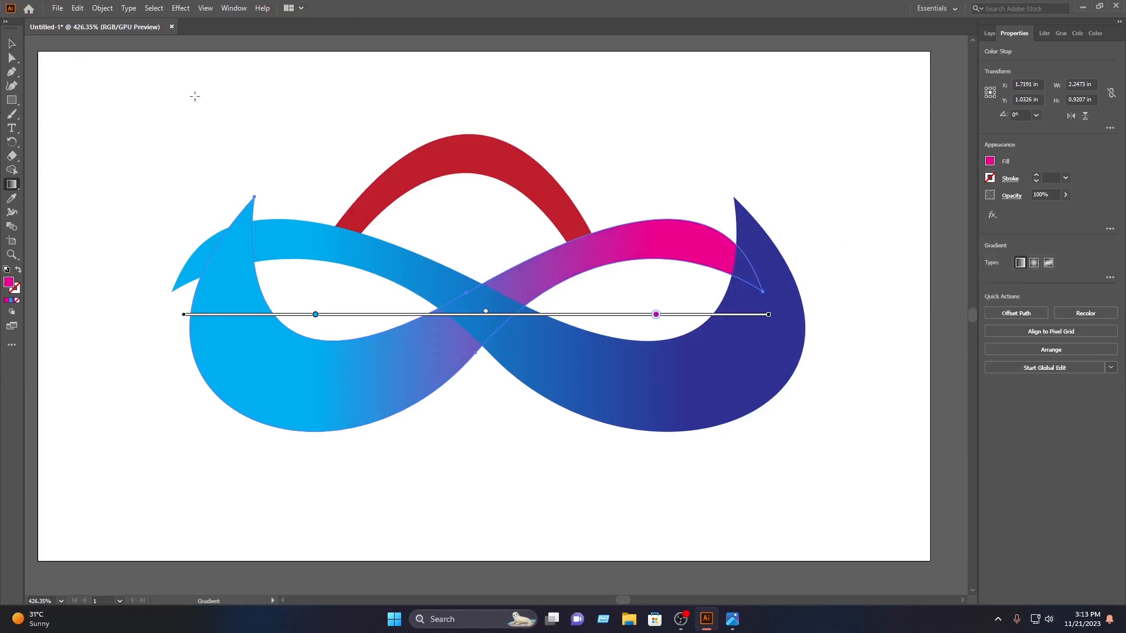
left_click(315, 316)
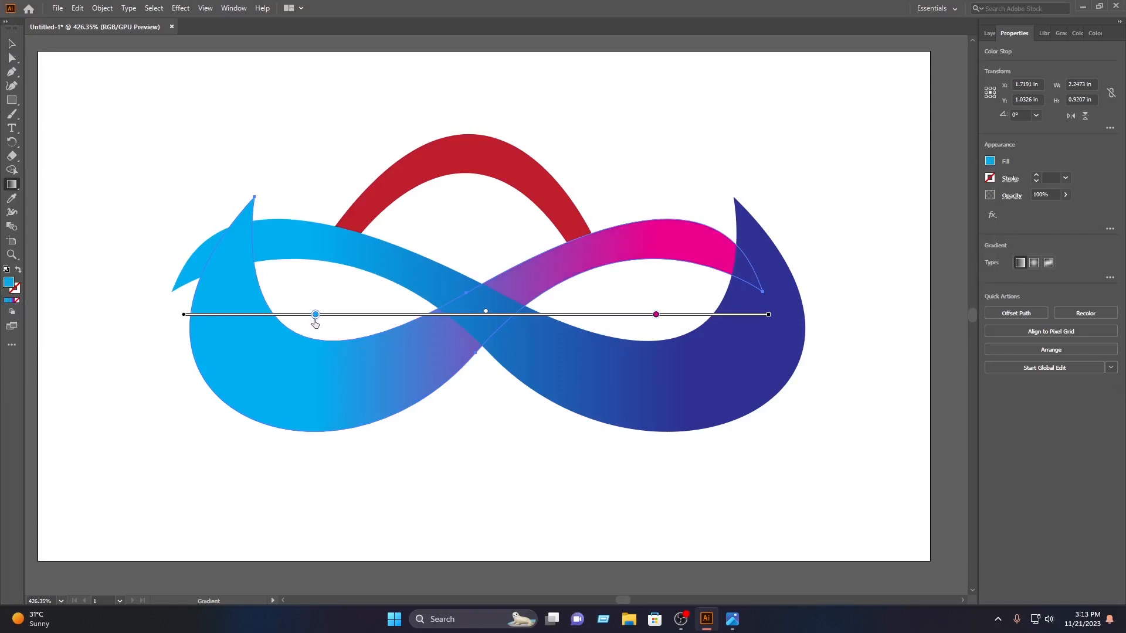
left_click(995, 163)
left_click(927, 205)
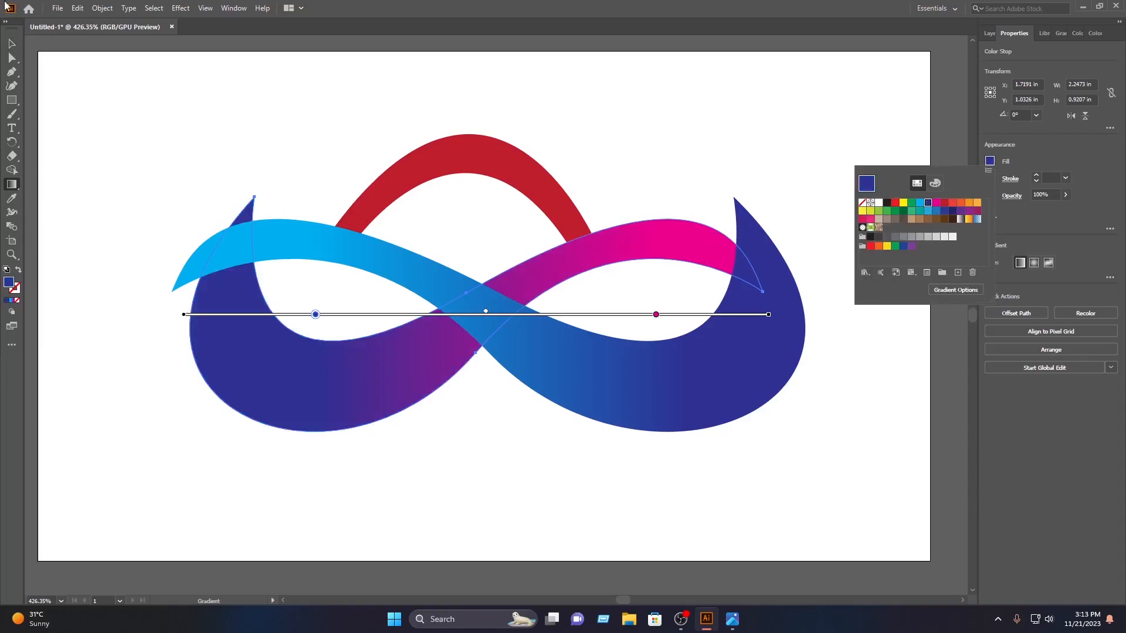
- Apply the dark-blue-to-magenta linear gradient to the red arch
left_click(9, 44)
left_click(11, 44)
left_click(191, 101)
left_click(461, 166)
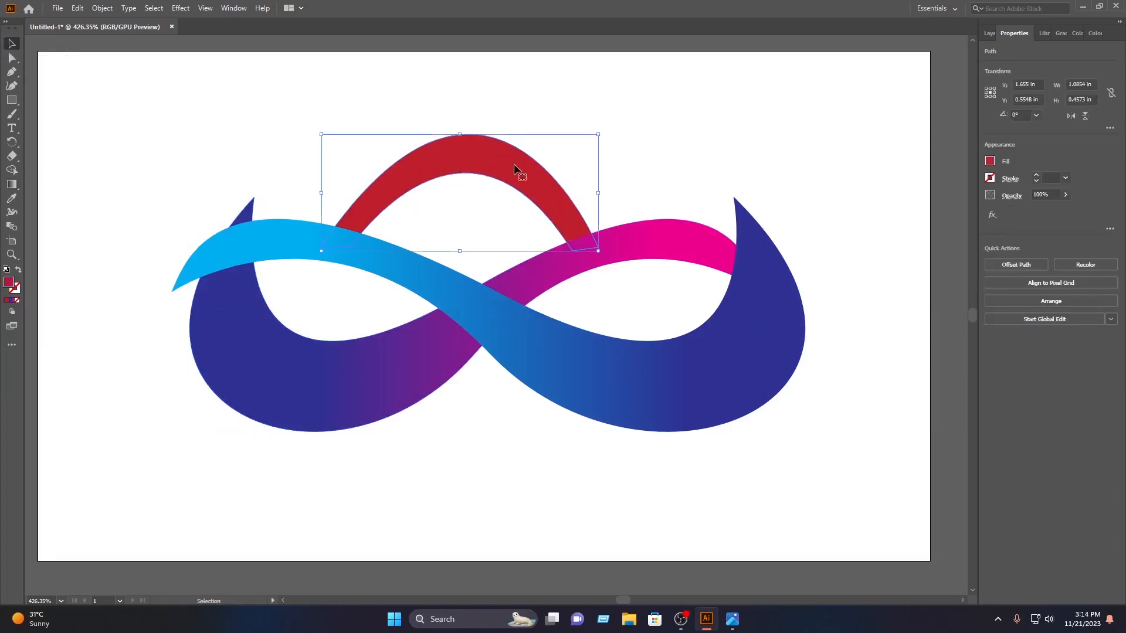
left_click(12, 184)
left_click(546, 184)
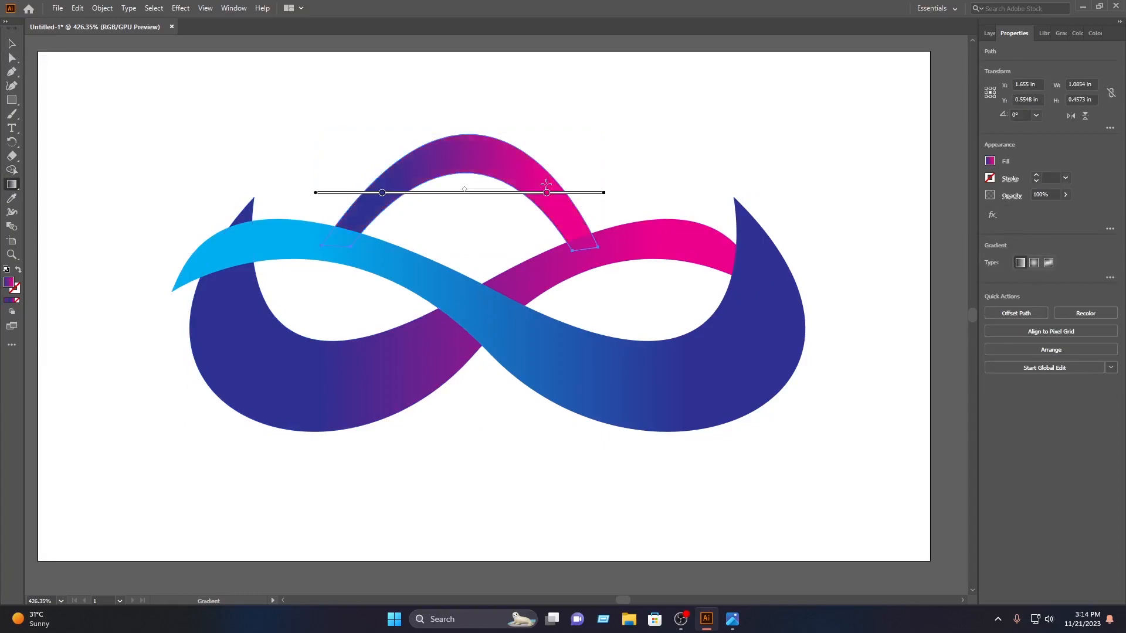
- Set the left stop of the arch's gradient to light blue and shift it slightly outward
left_click(382, 192)
left_click(989, 162)
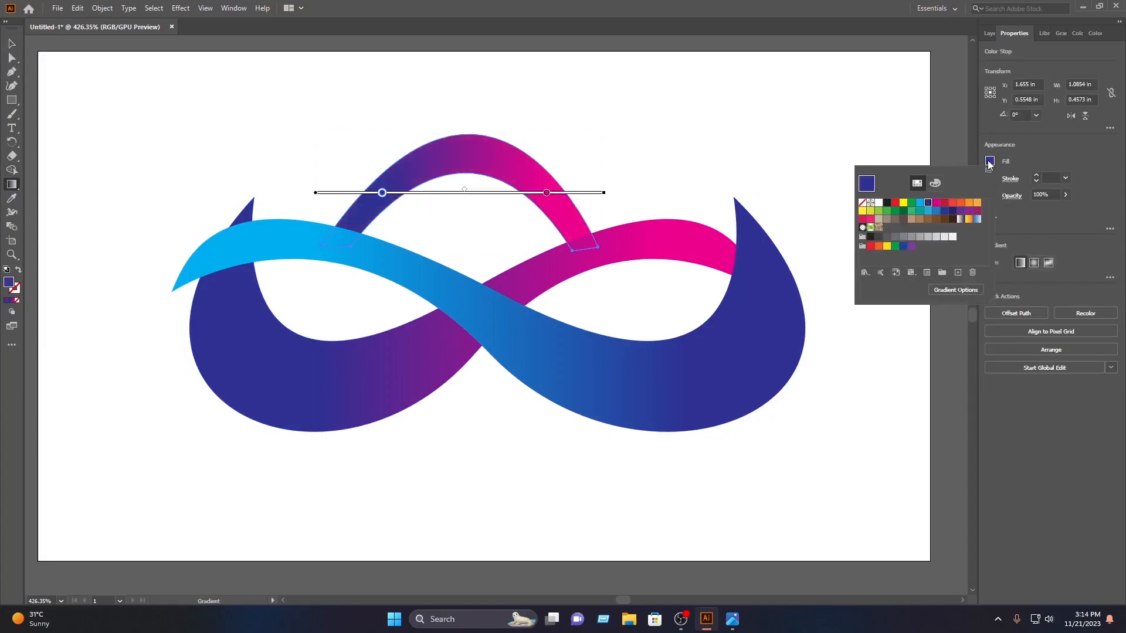
left_click(919, 203)
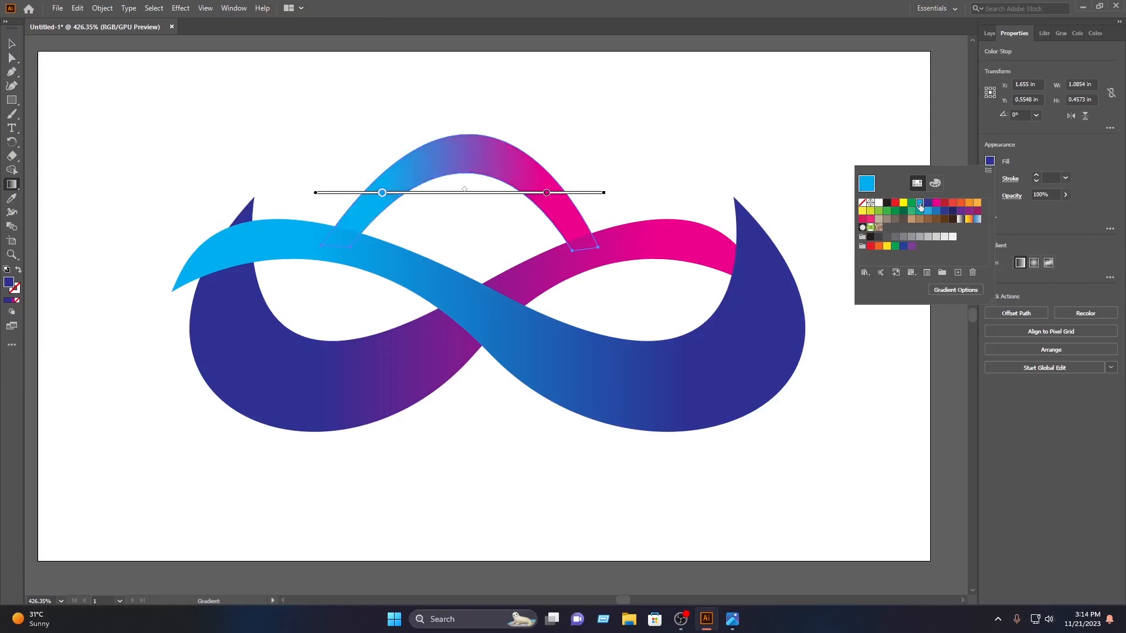
left_click(543, 196)
left_click(546, 193)
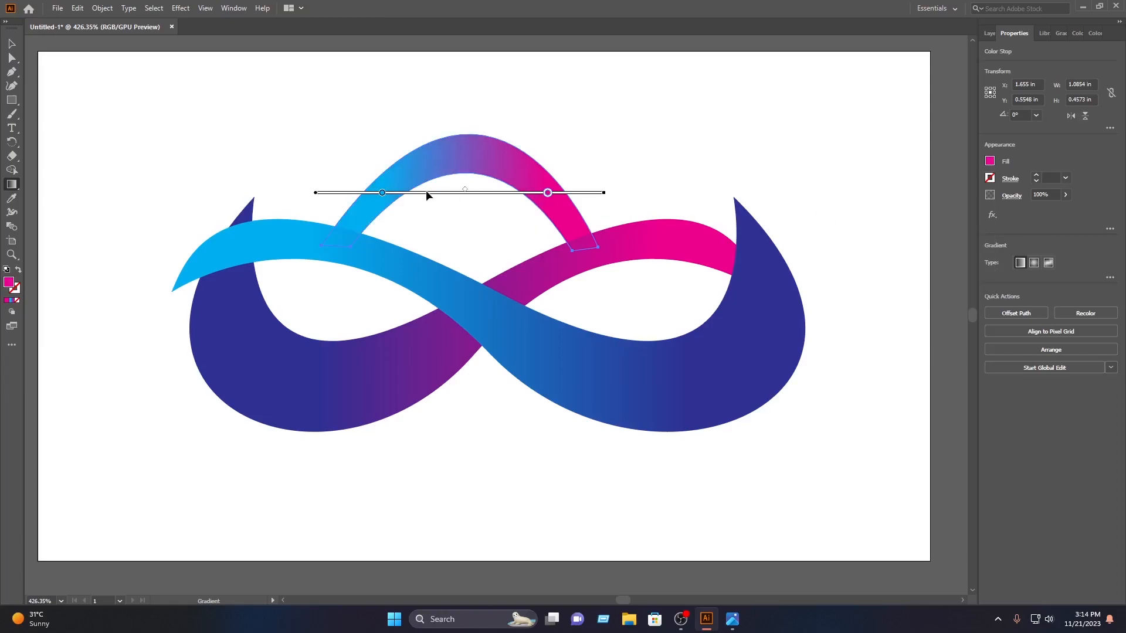
left_click_drag(378, 197, 364, 199)
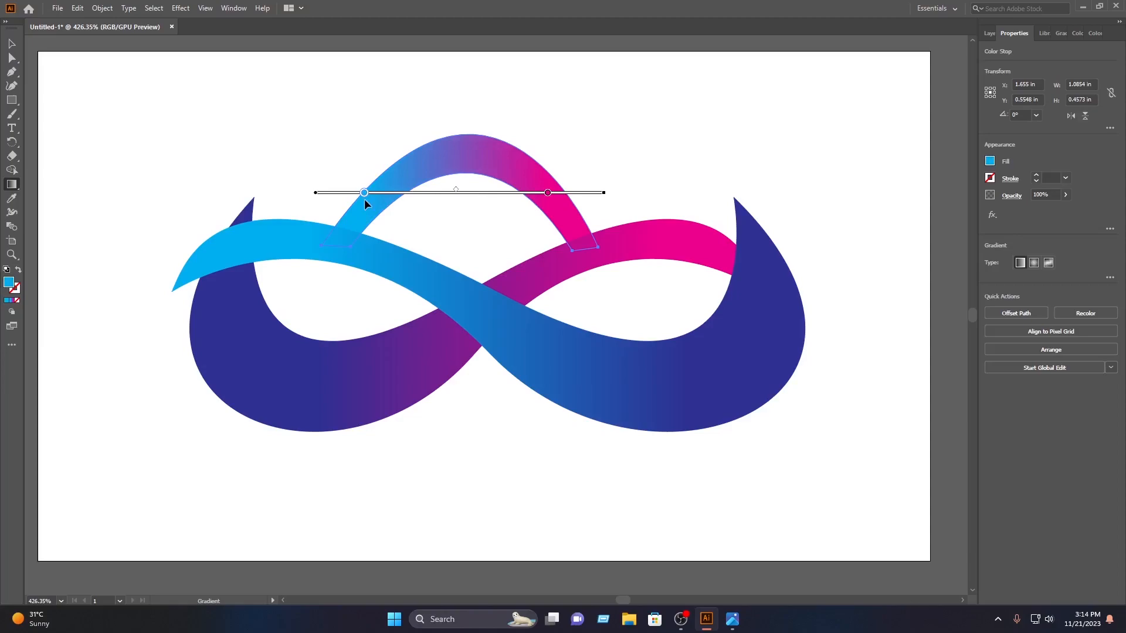
- Duplicate the gradient arch straight down below the swooshes and flip the copy vertically so it curves downward
left_click(12, 45)
left_click(147, 83)
scroll(376, 225, "down", 2)
left_click_drag(697, 433, 170, 150)
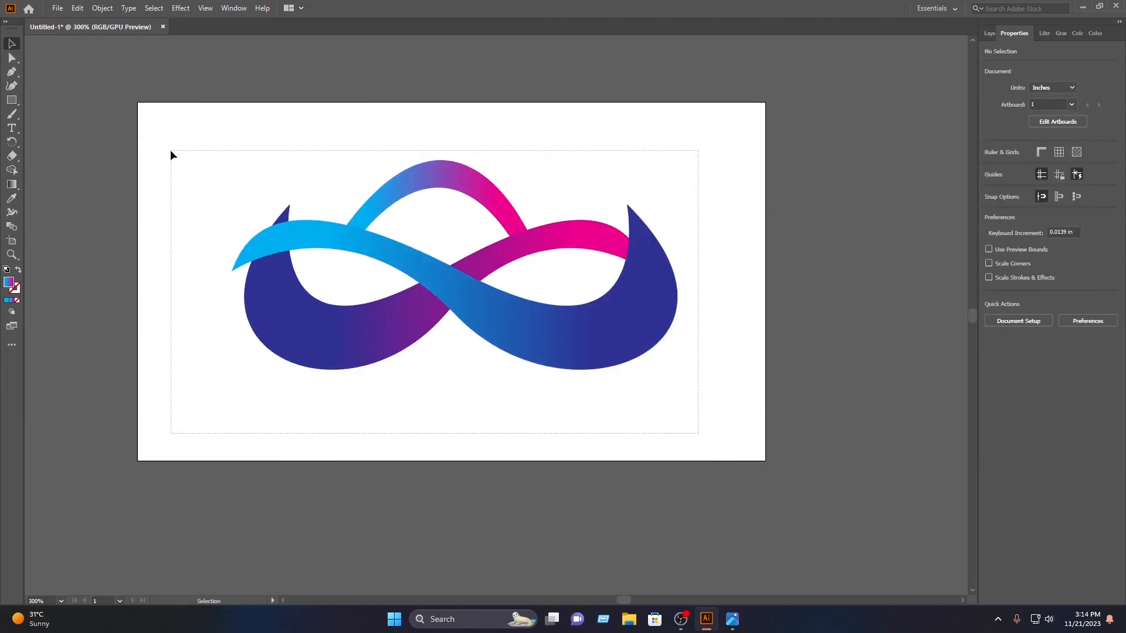
left_click(505, 130)
left_click(468, 186)
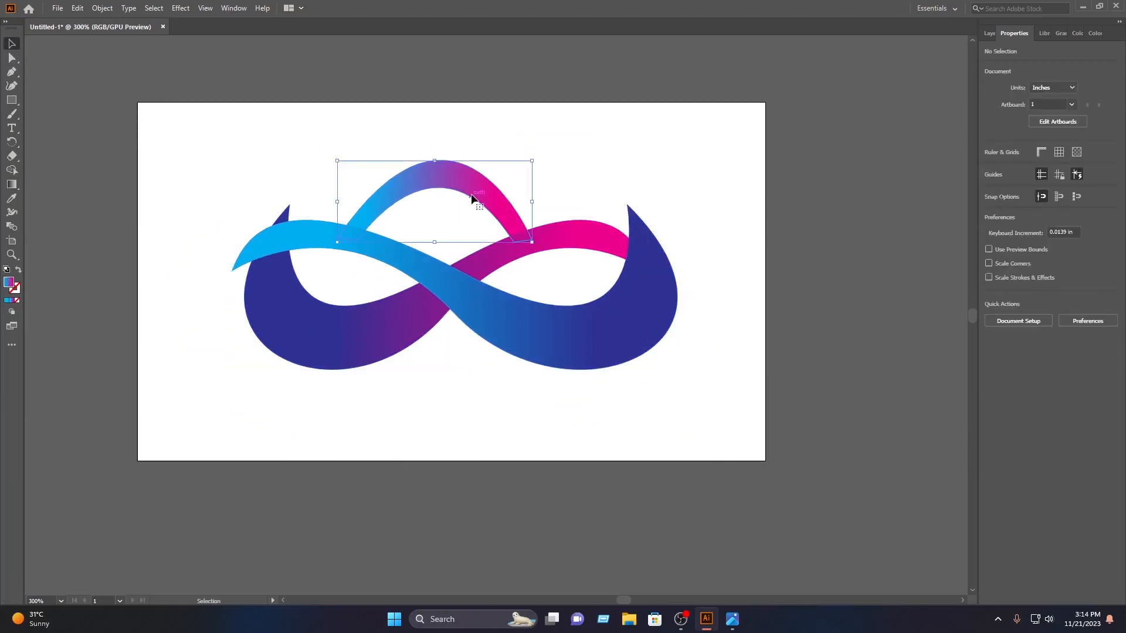
left_click_drag(468, 184, 467, 342)
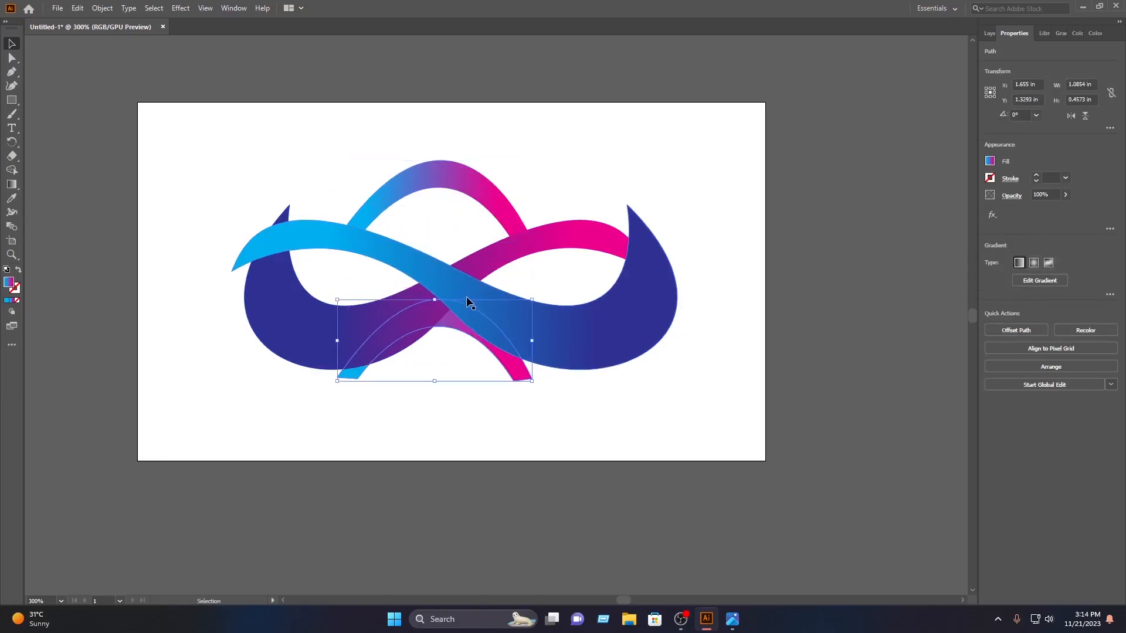
left_click_drag(435, 298, 452, 407)
left_click(803, 323)
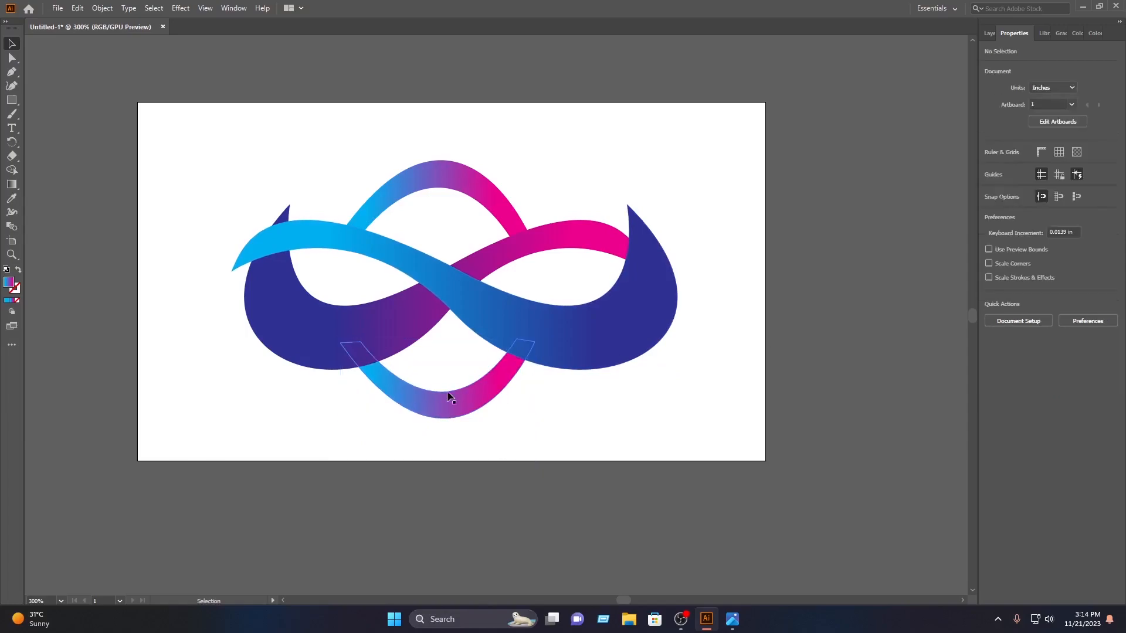
- Nudge the lower arch slightly down and set its left gradient stop to dark blue
scroll(463, 413, "up", 1)
left_click_drag(455, 392, 458, 410)
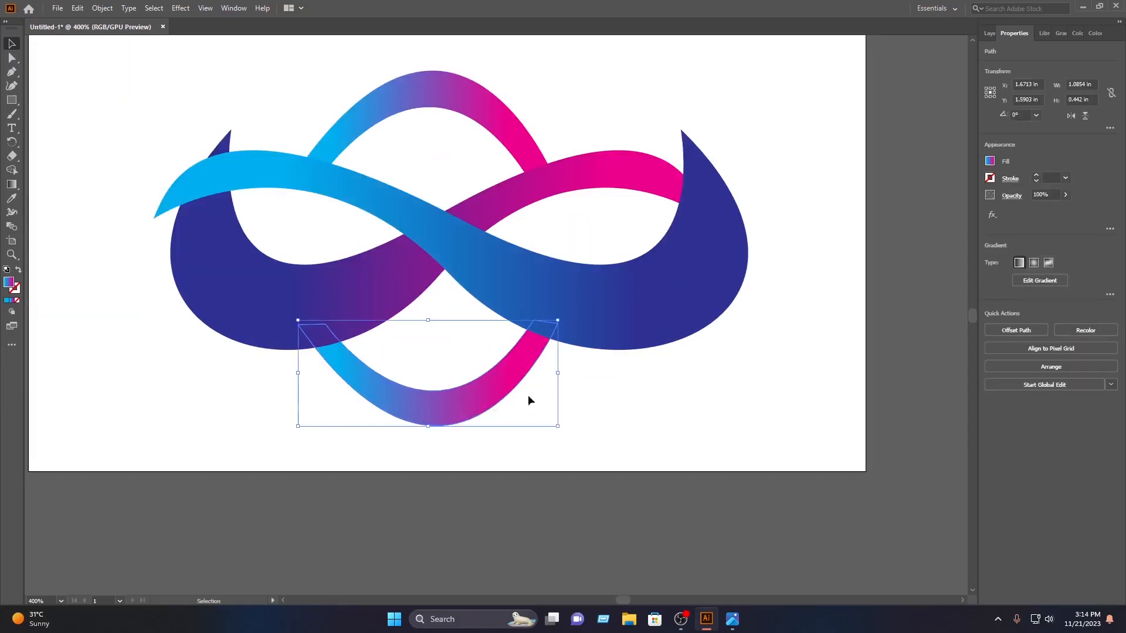
left_click(12, 183)
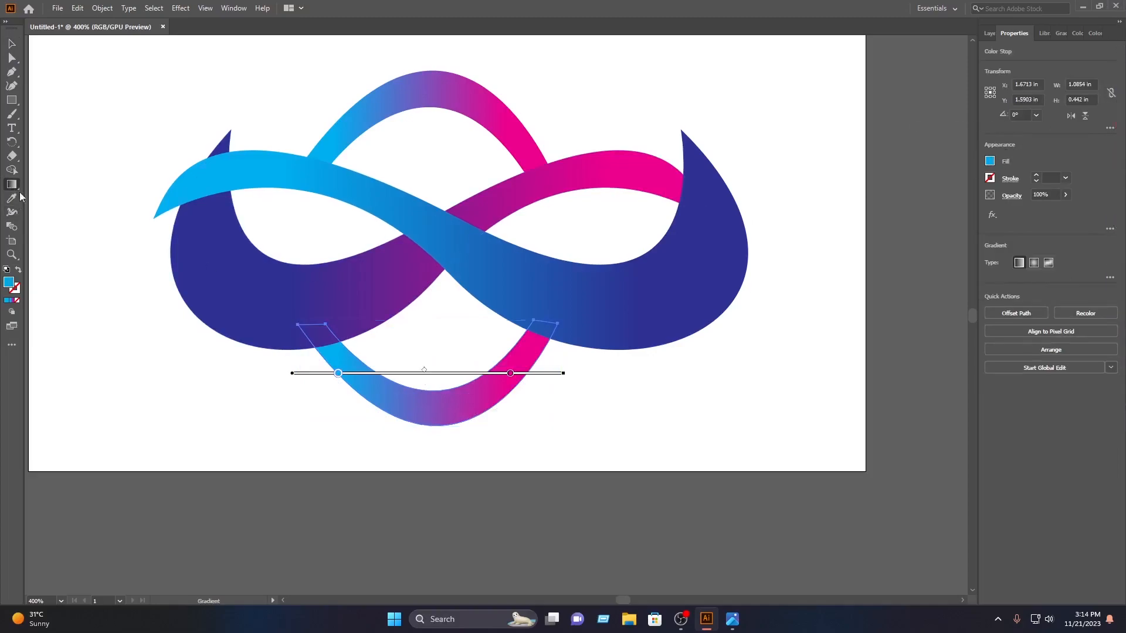
left_click(990, 162)
left_click(928, 203)
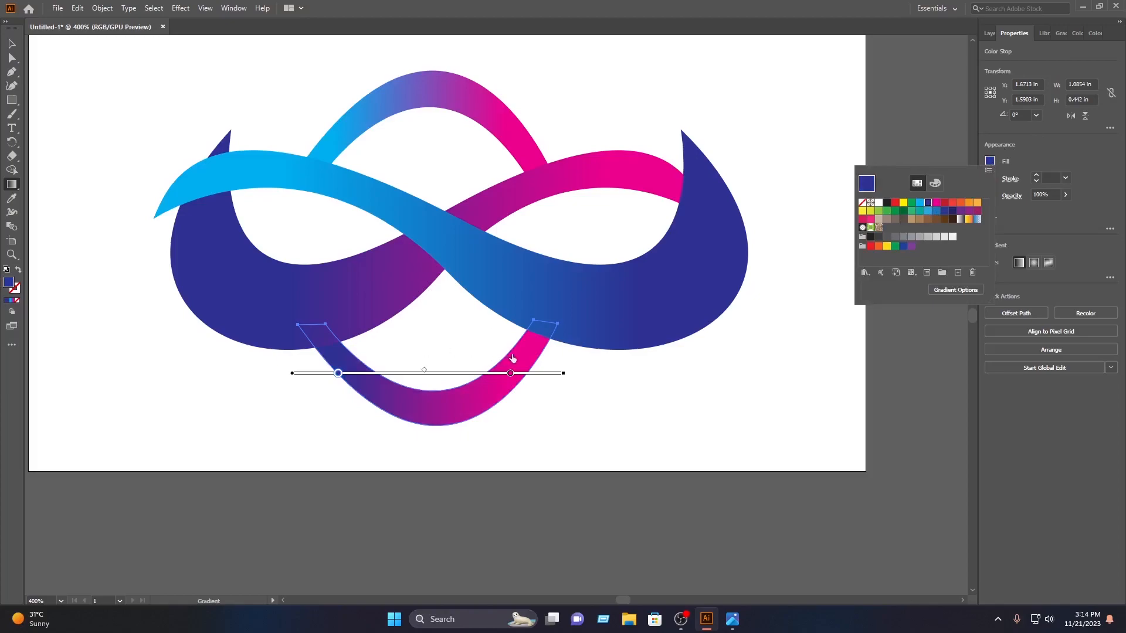
- Set the right gradient stop of the lower arch to dark blue as well, and deselect the arch
left_click(513, 375)
left_click(511, 374)
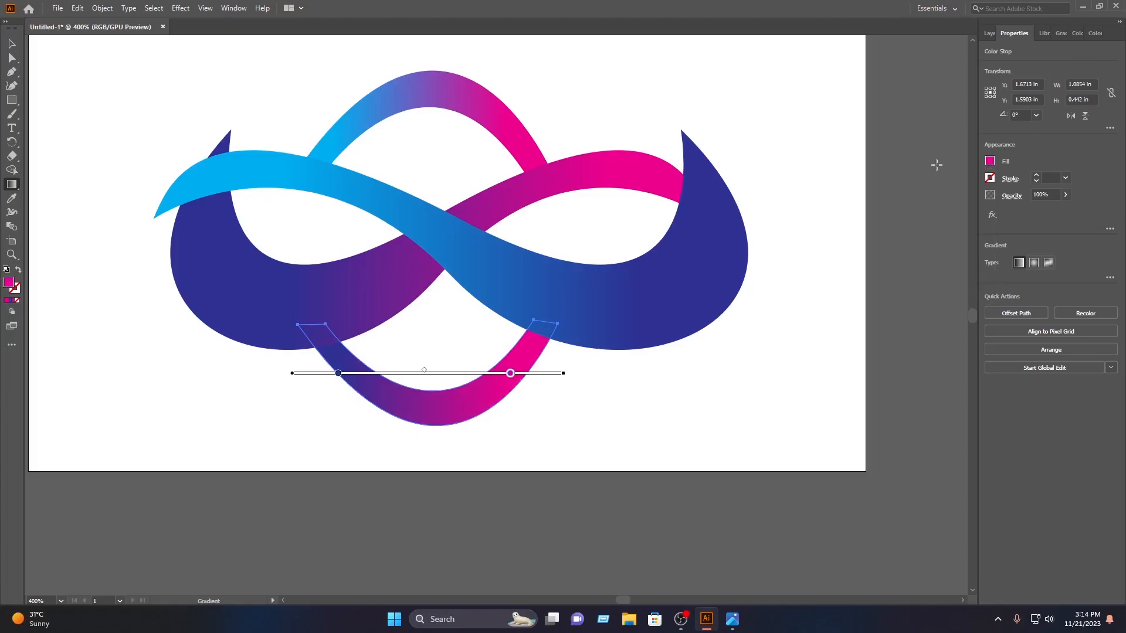
left_click(991, 162)
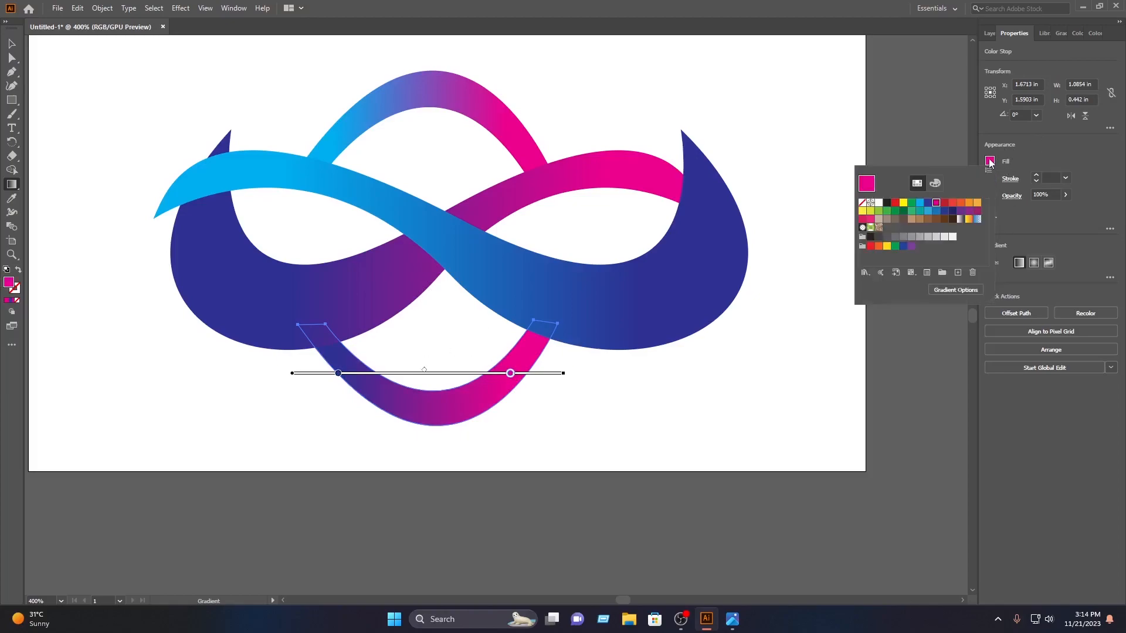
left_click(929, 205)
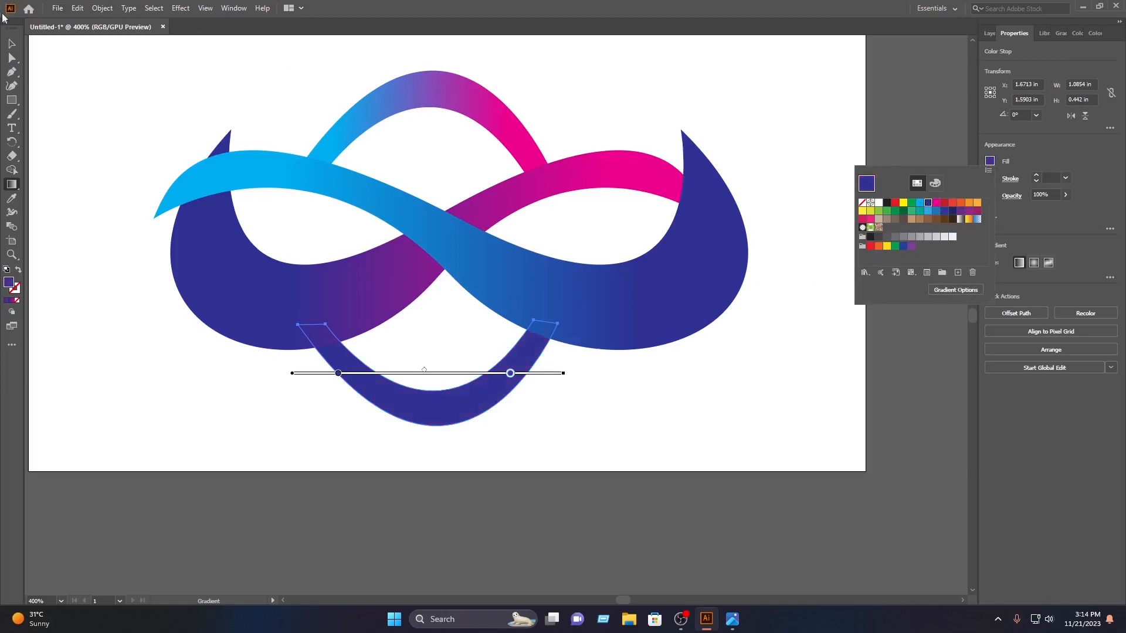
left_click(12, 45)
left_click(12, 45)
left_click(254, 144)
left_click_drag(371, 208, 428, 289)
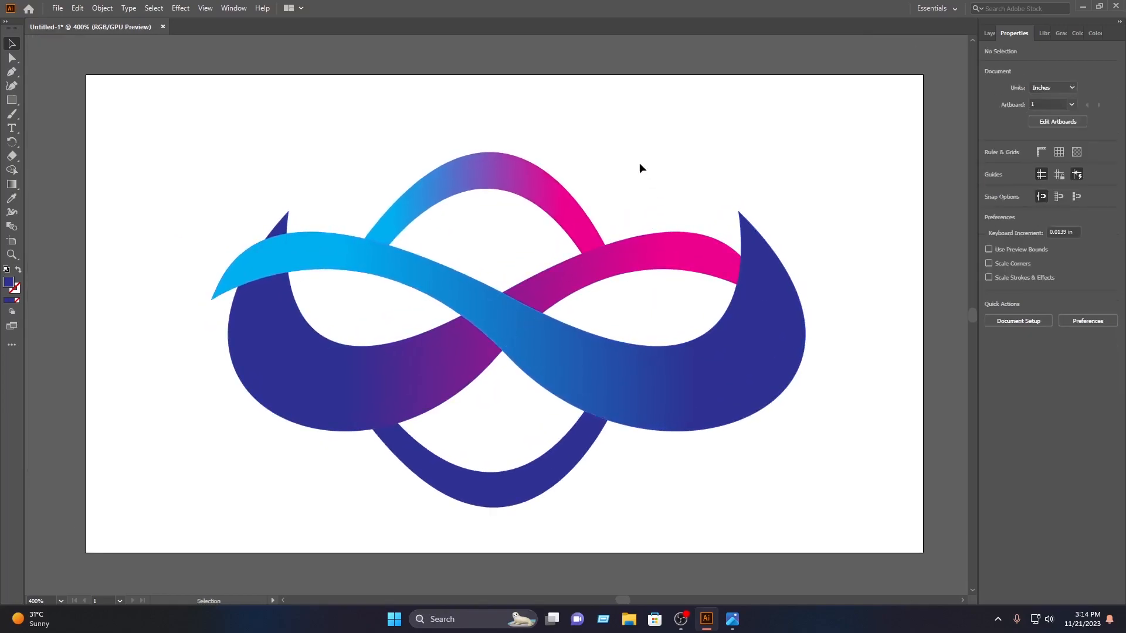
- Export the artwork to the Desktop as a PNG file named logoss
left_click(57, 8)
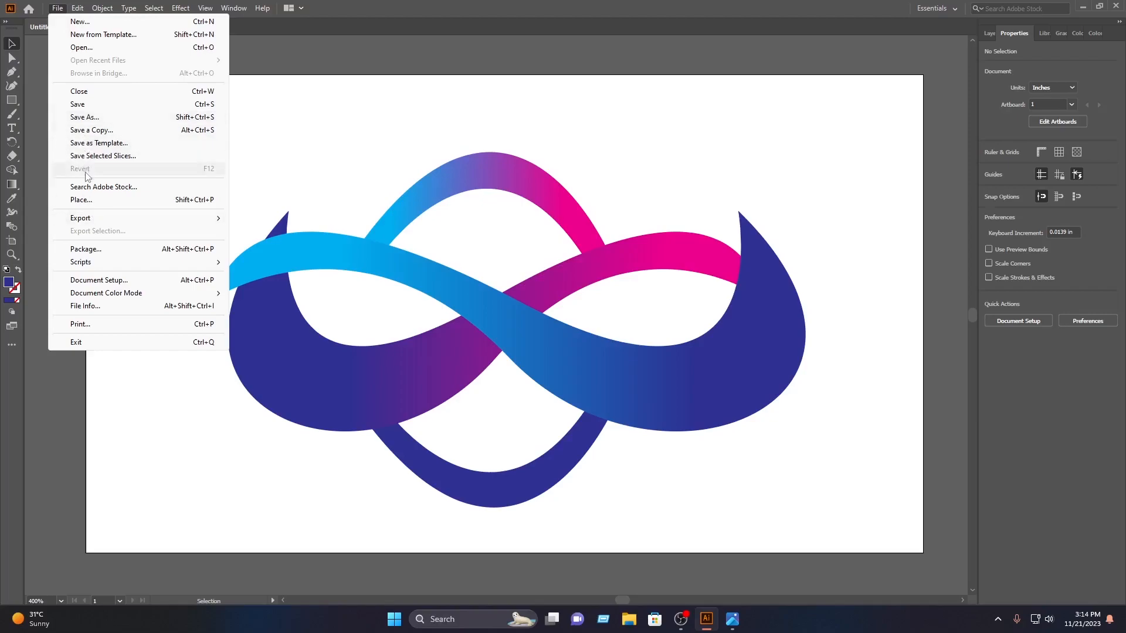
mouse_move(94, 219)
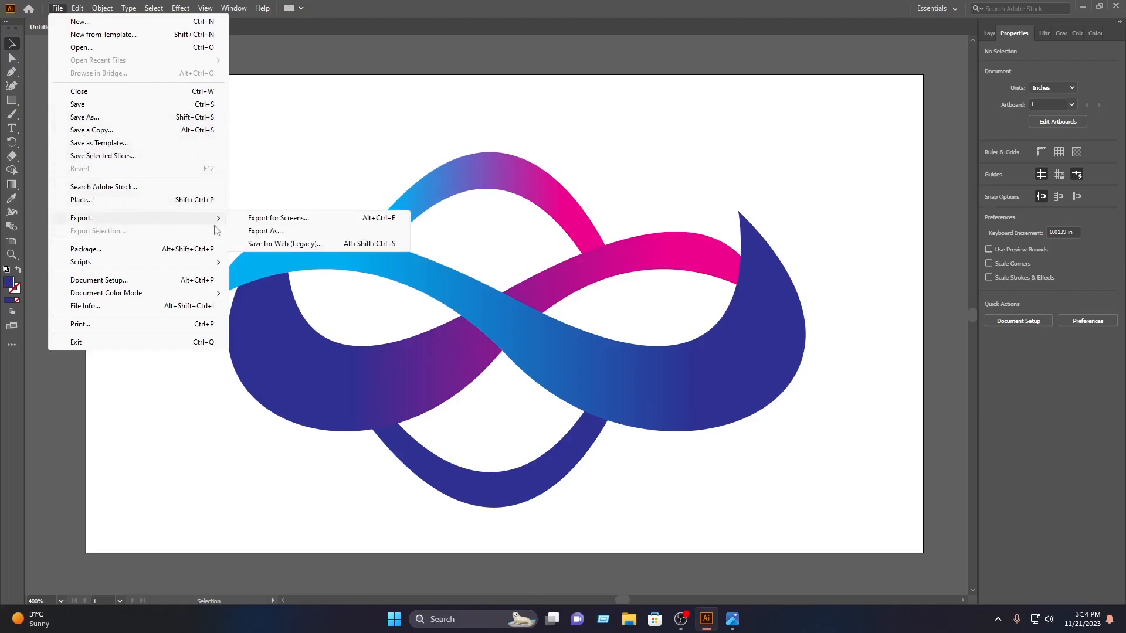
left_click(266, 231)
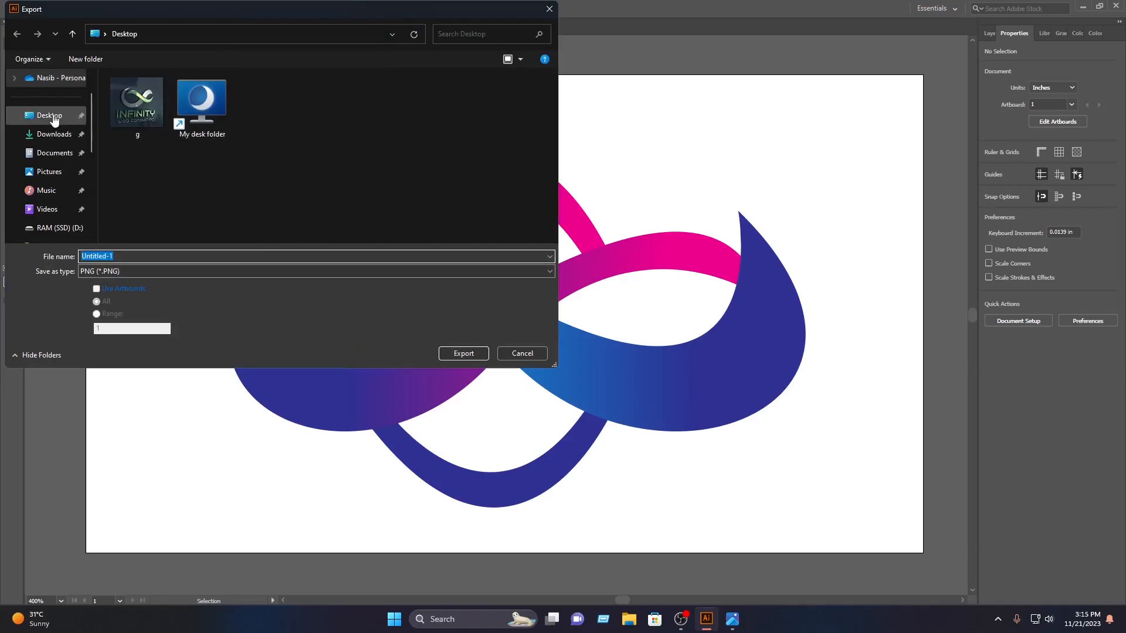
type("logo")
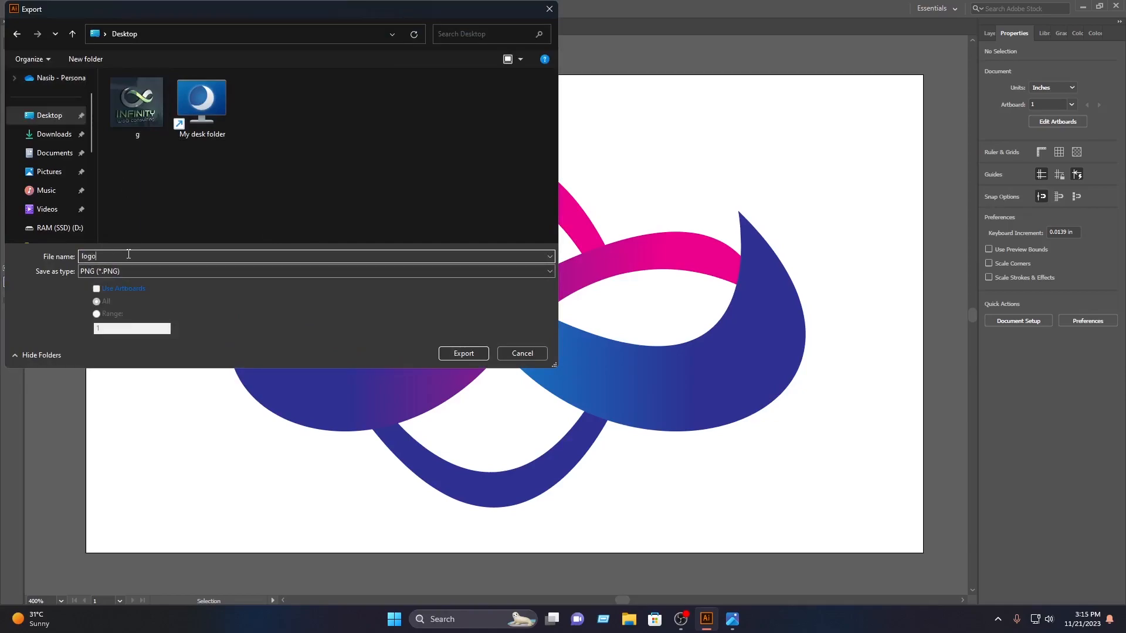
left_click(129, 272)
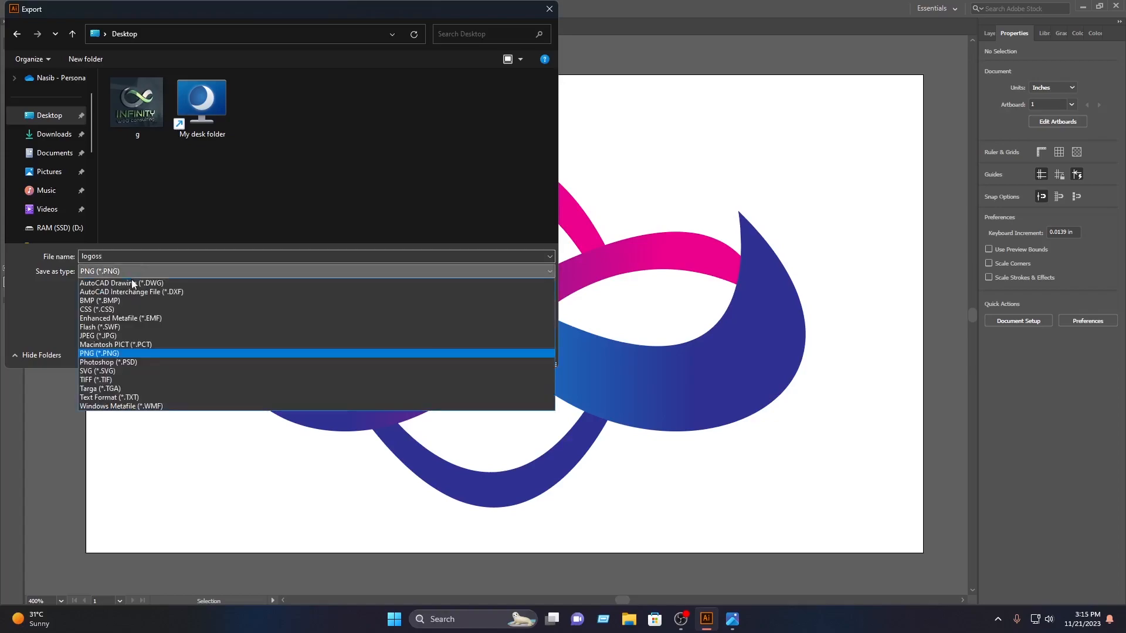
left_click(118, 354)
left_click(477, 358)
left_click(564, 302)
left_click(561, 343)
left_click(589, 386)
left_click(585, 399)
left_click(590, 485)
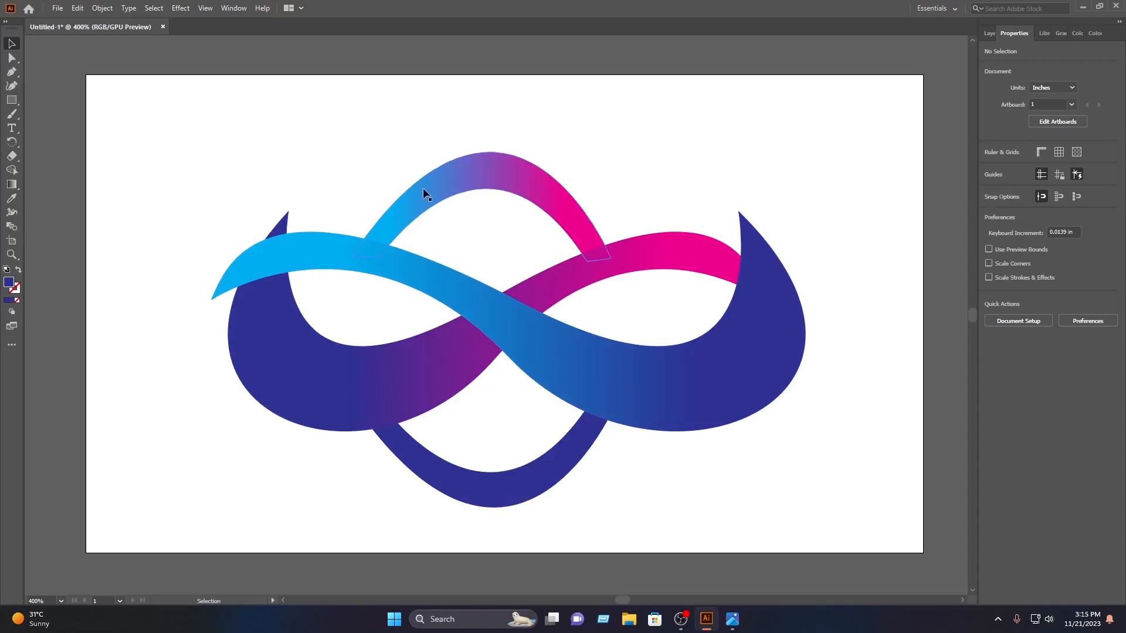
- Switch to Adobe Photoshop 2020 and open logoss.png
mouse_move(1121, 271)
mouse_move(1120, 252)
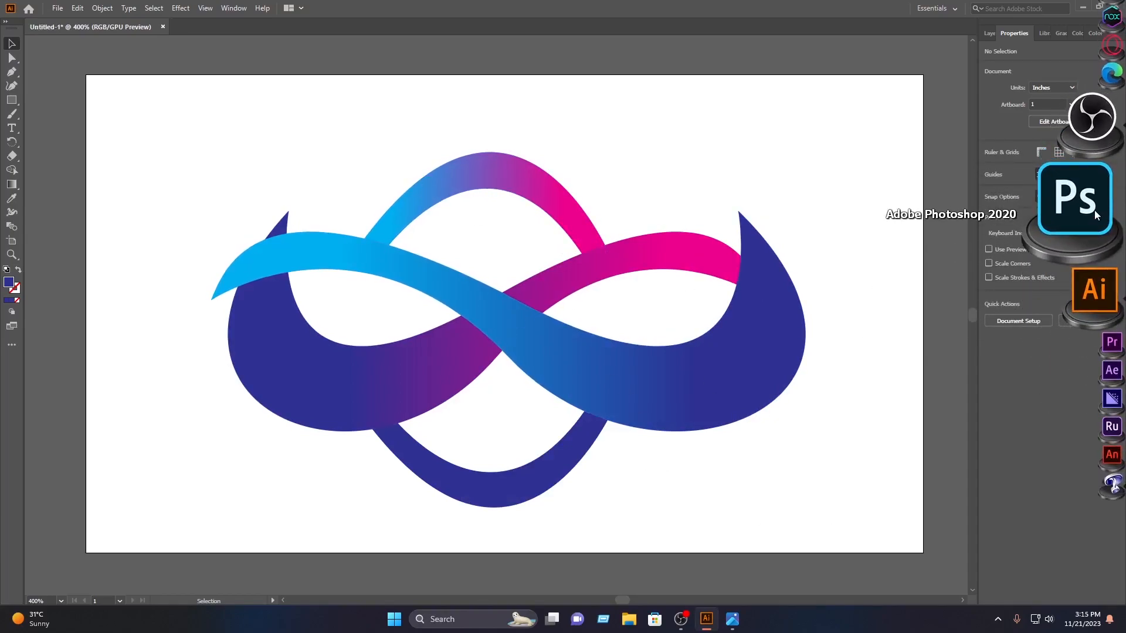
left_click(1076, 200)
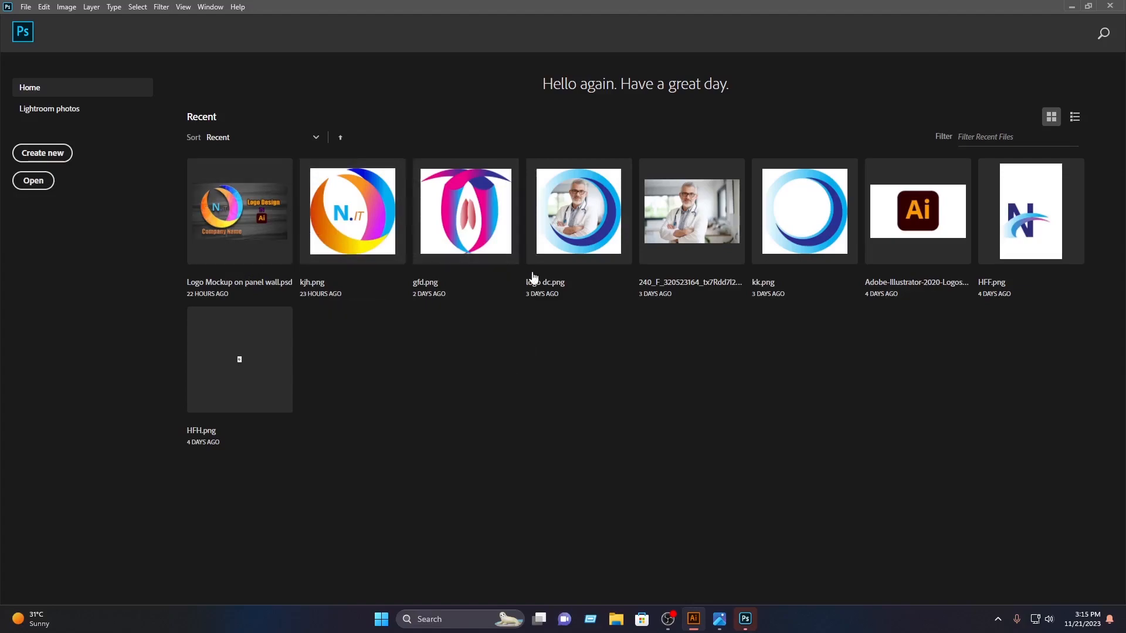
left_click(16, 178)
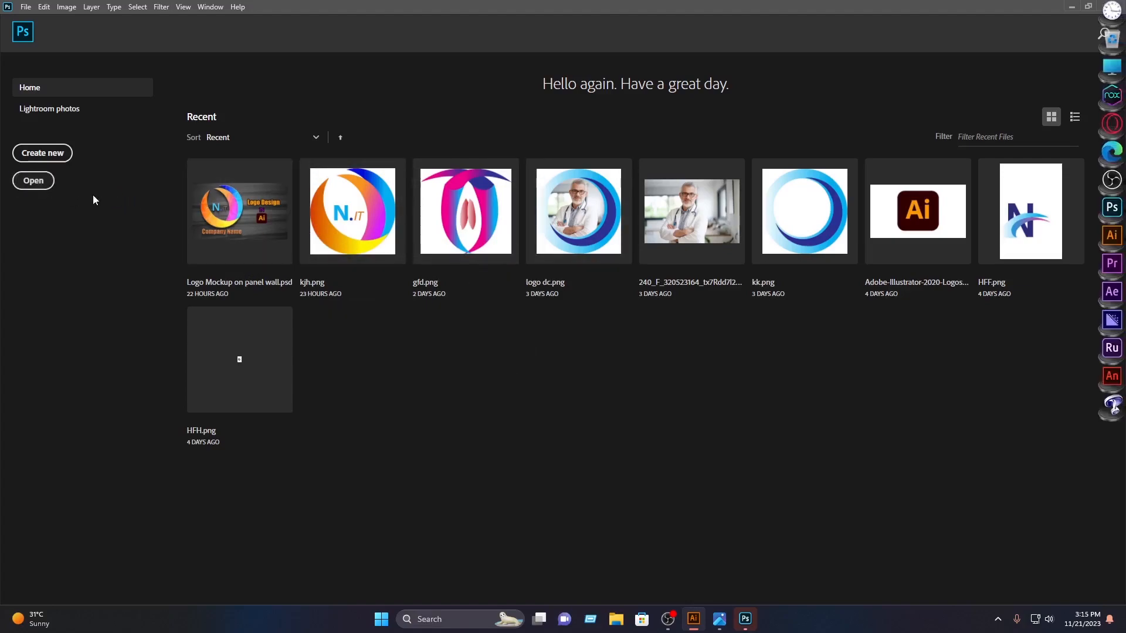
left_click(331, 120)
left_click(464, 331)
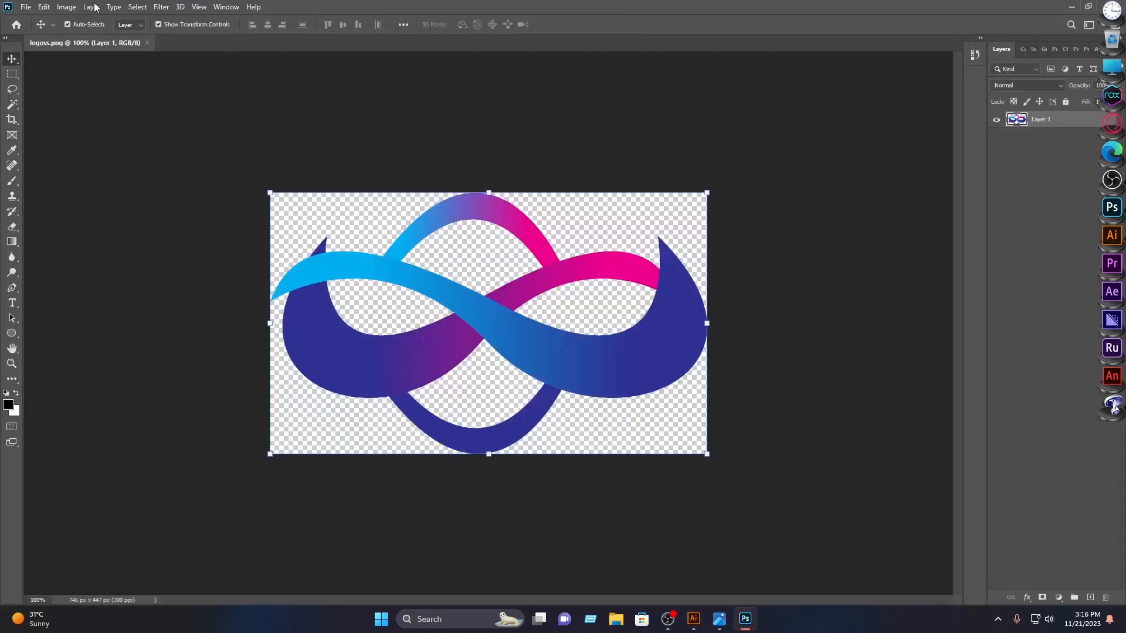
left_click(616, 129)
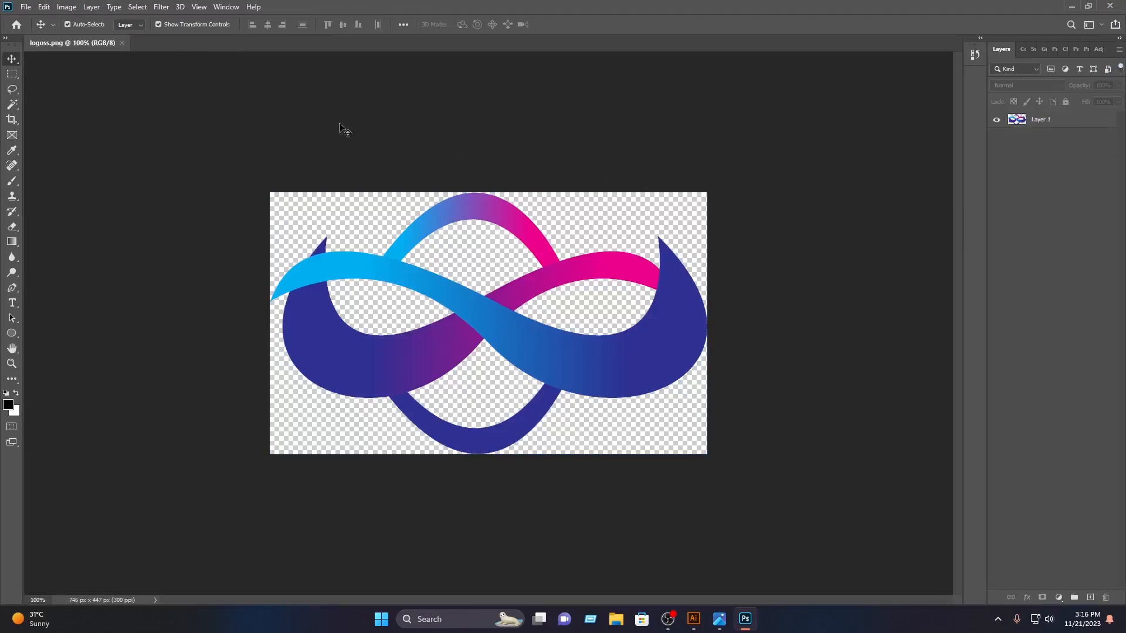
- Open the design smart object inside Logo Mockup on panel wall.psd and delete its N.IT logo layer
left_click(11, 27)
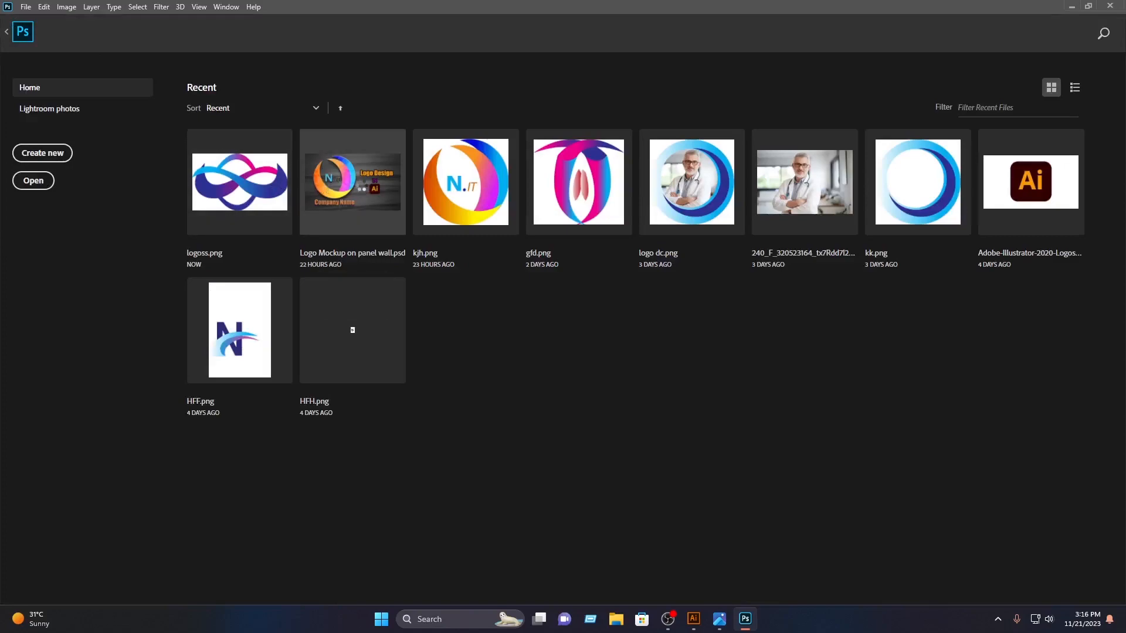
left_click(358, 183)
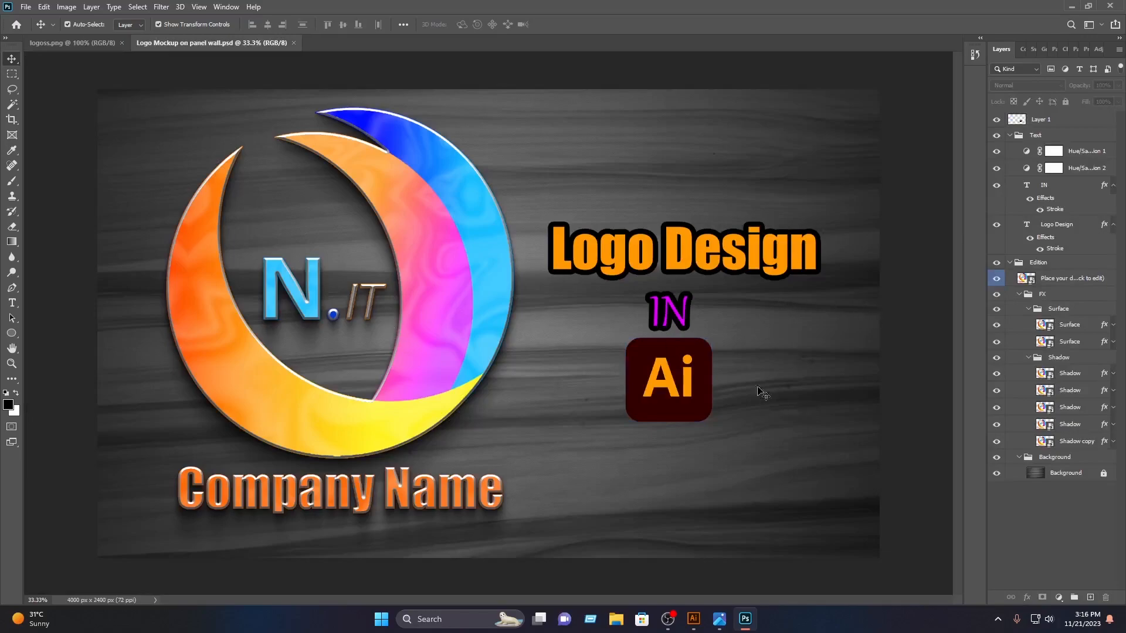
double_click(1030, 280)
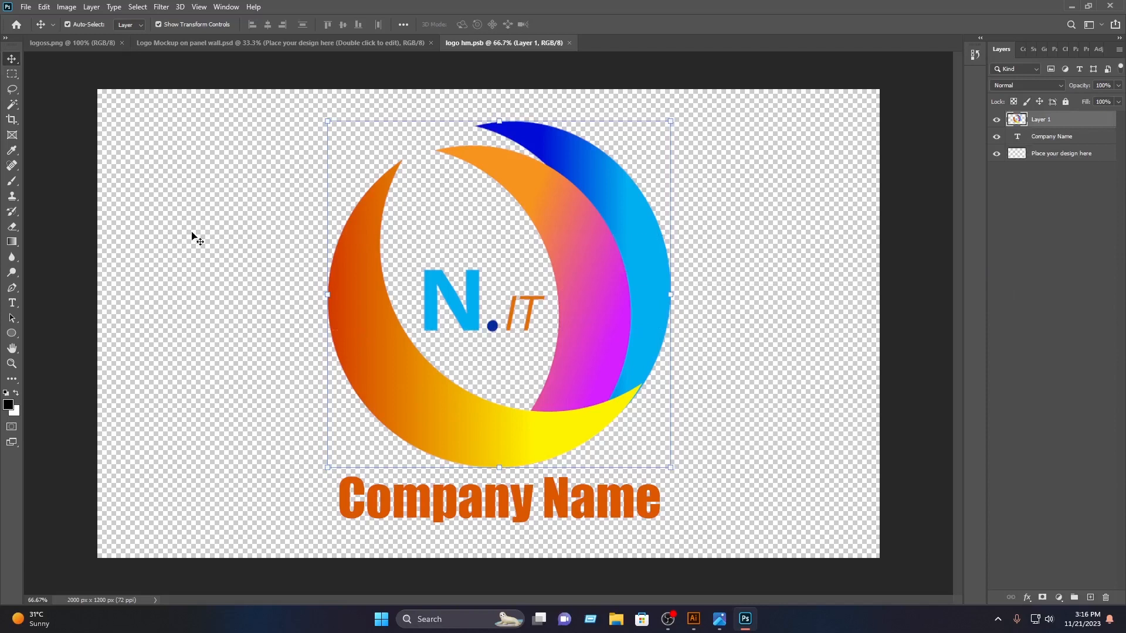
key("Delete")
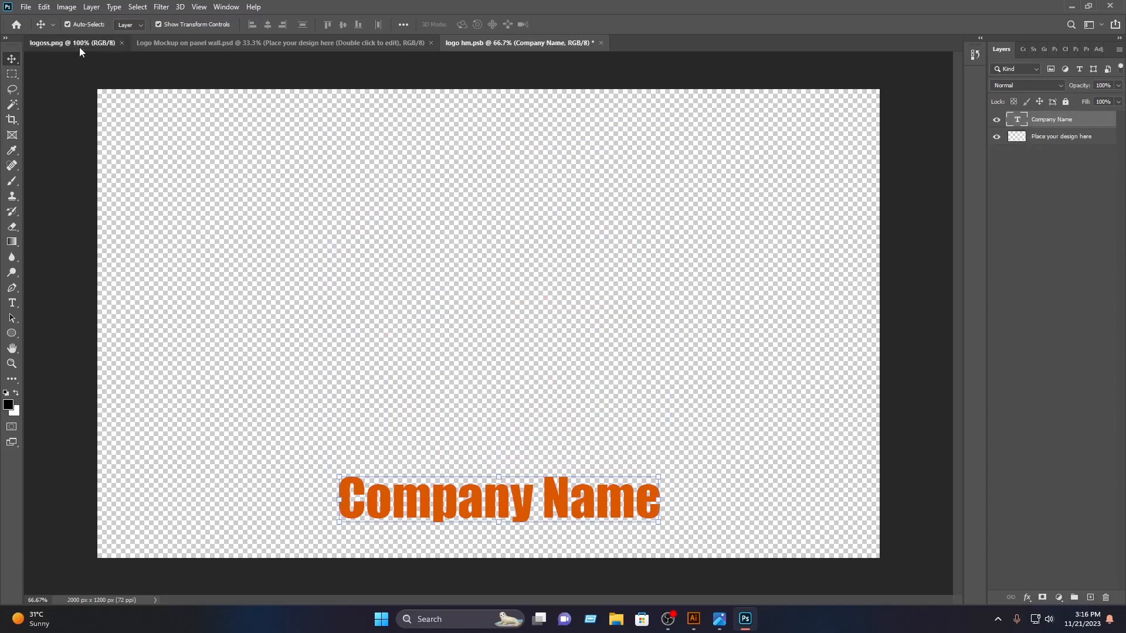
- Bring the logo from logoss.png into the smart object document, enlarge it and center it above the company name
left_click(73, 43)
left_click_drag(373, 270, 522, 301)
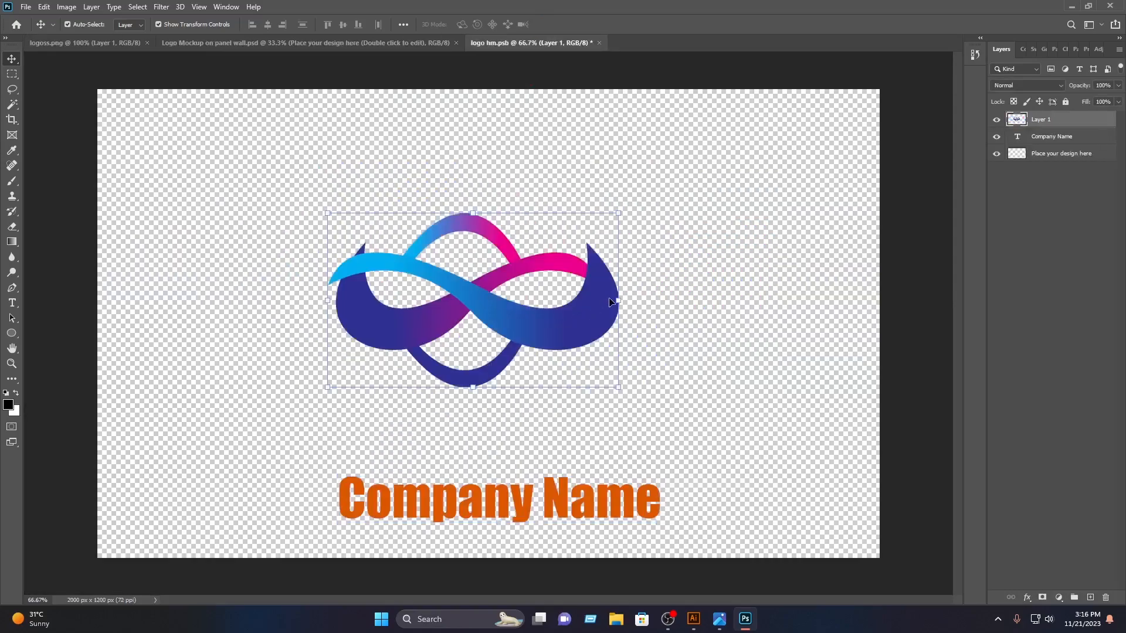
left_click_drag(621, 303, 804, 305)
left_click_drag(745, 341, 678, 339)
left_click(582, 24)
- Recolor the Company Name text to dark blue 2e3192, sampled from the logo
double_click(1017, 136)
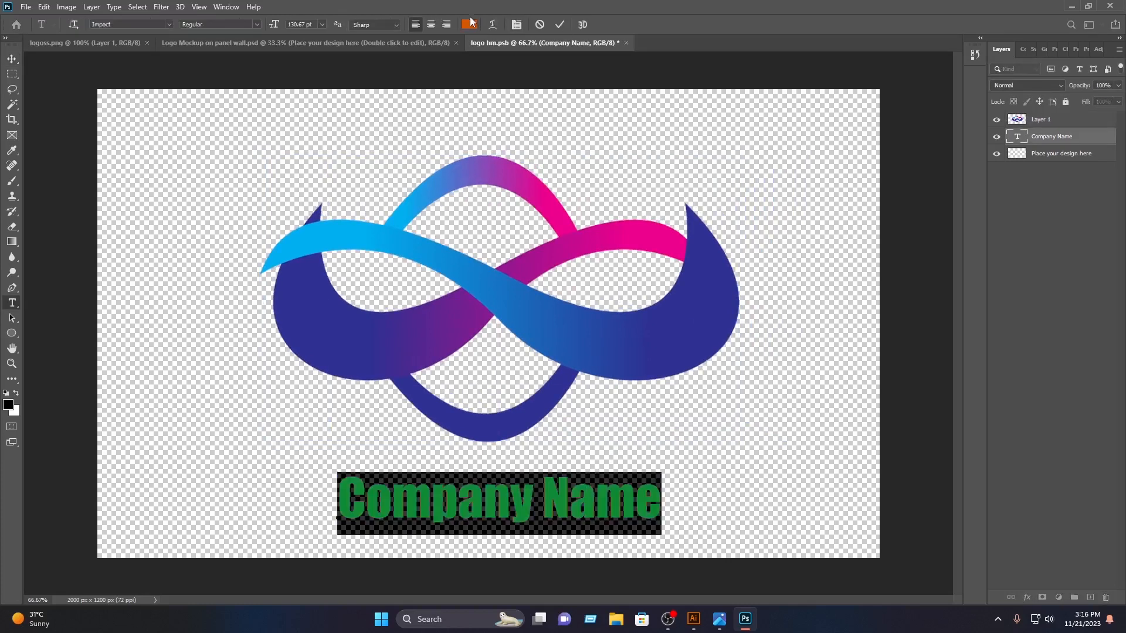
left_click(467, 24)
left_click(328, 302)
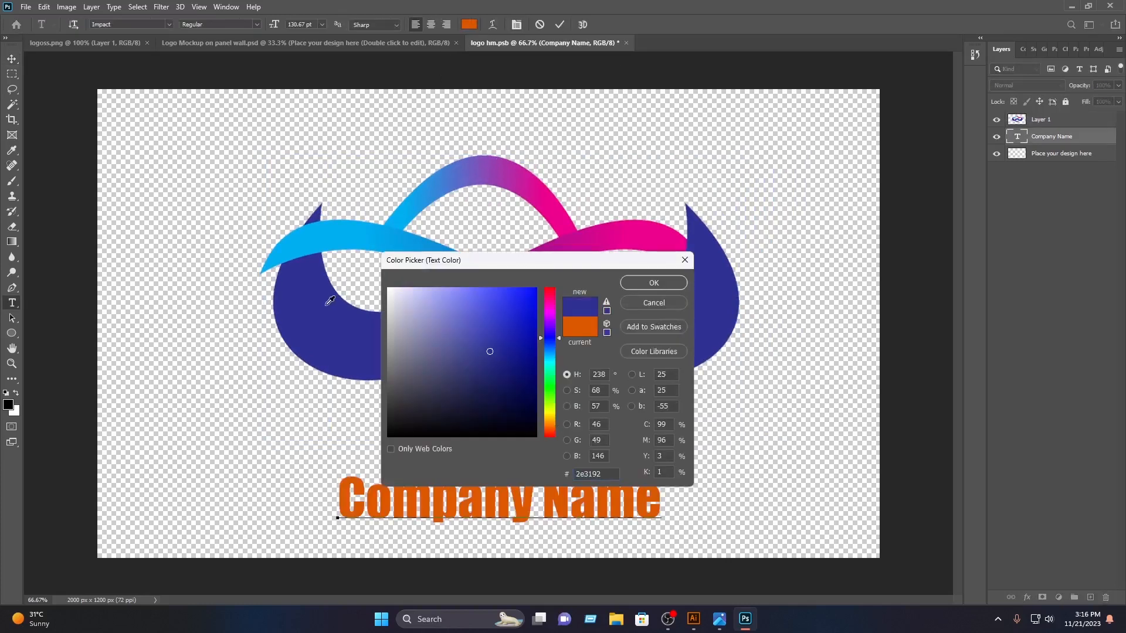
left_click(664, 285)
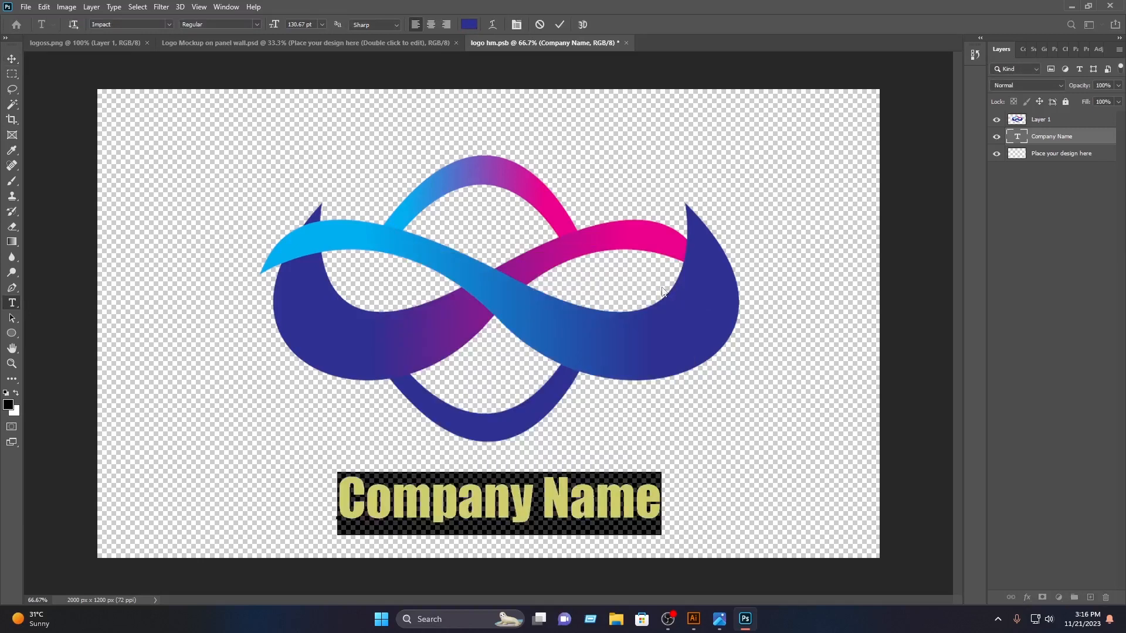
left_click(557, 24)
- Enlarge the logo slightly and reposition it closer to the Company Name text
key("v")
left_click_drag(554, 321, 574, 327)
left_click(792, 365)
left_click(664, 347)
left_click_drag(737, 314, 714, 328)
left_click(580, 24)
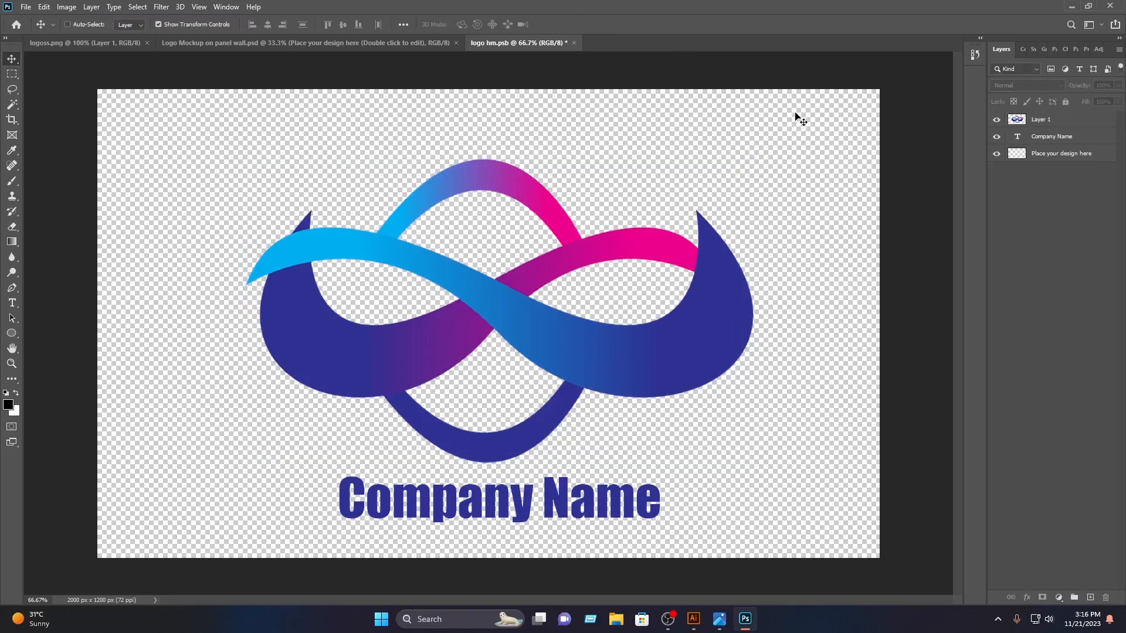
- Save and close the smart object document, and close logoss.png to return to the wall mockup
key("ctrl+s")
left_click(573, 42)
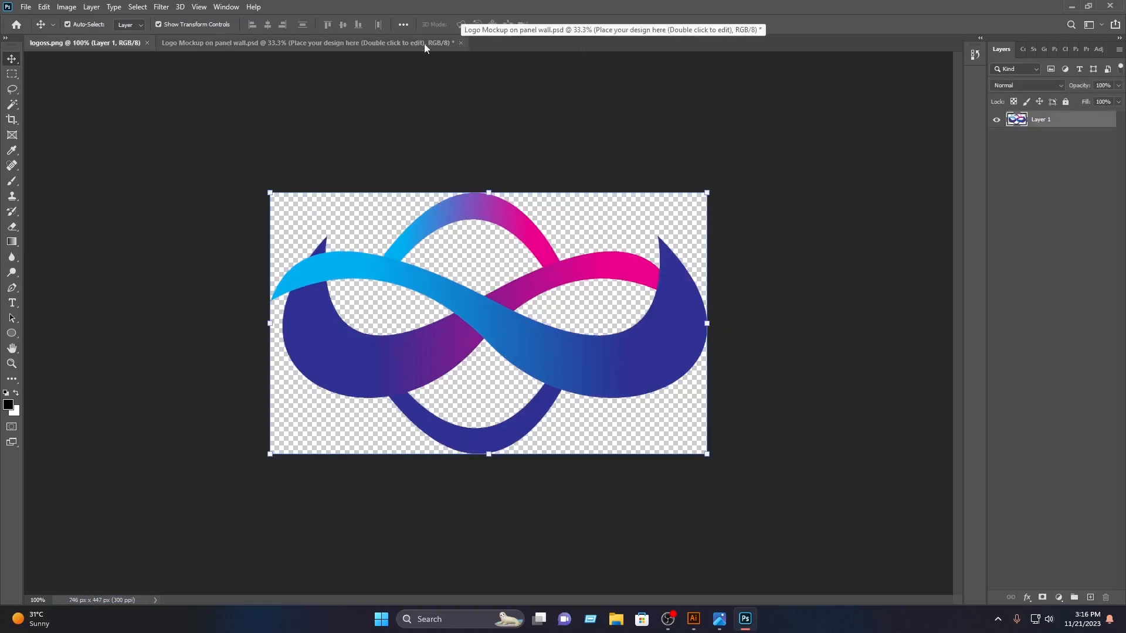
left_click(146, 44)
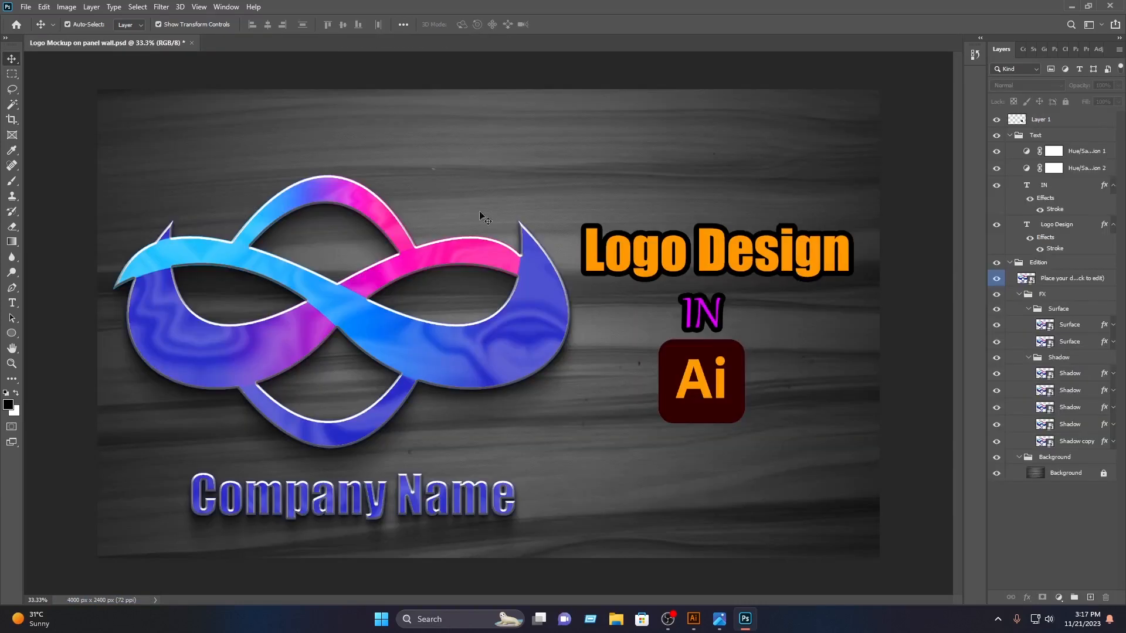